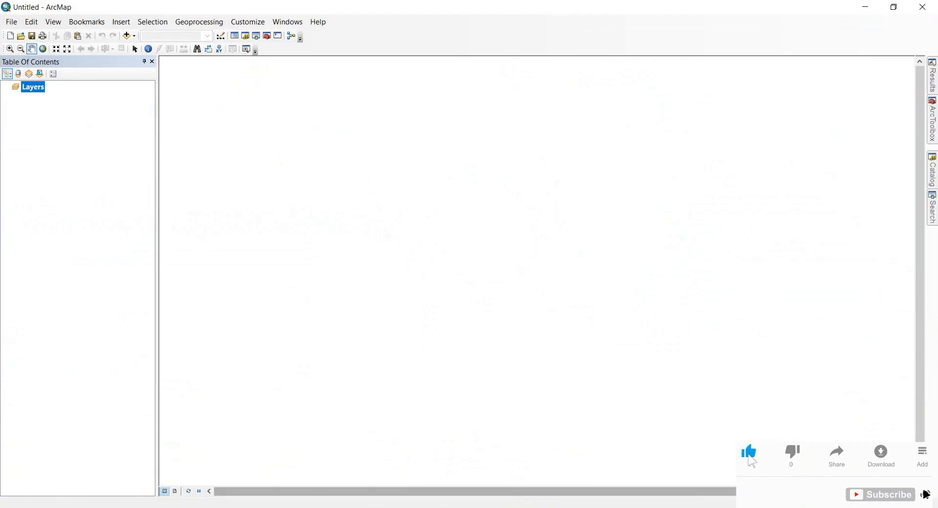
Step: Switch to the Water Index presentation in PowerPoint and review the NDWI formula on the Formula slide
left_click(422, 503)
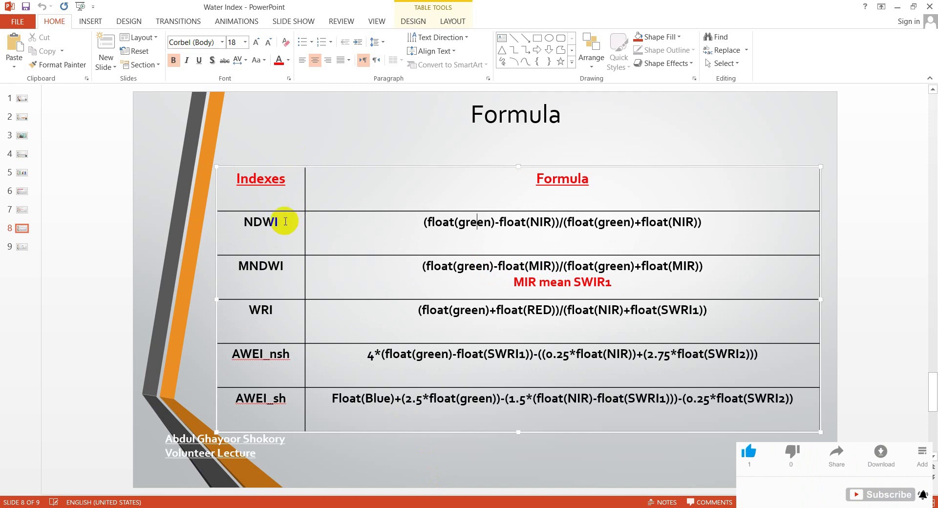
left_click(175, 334)
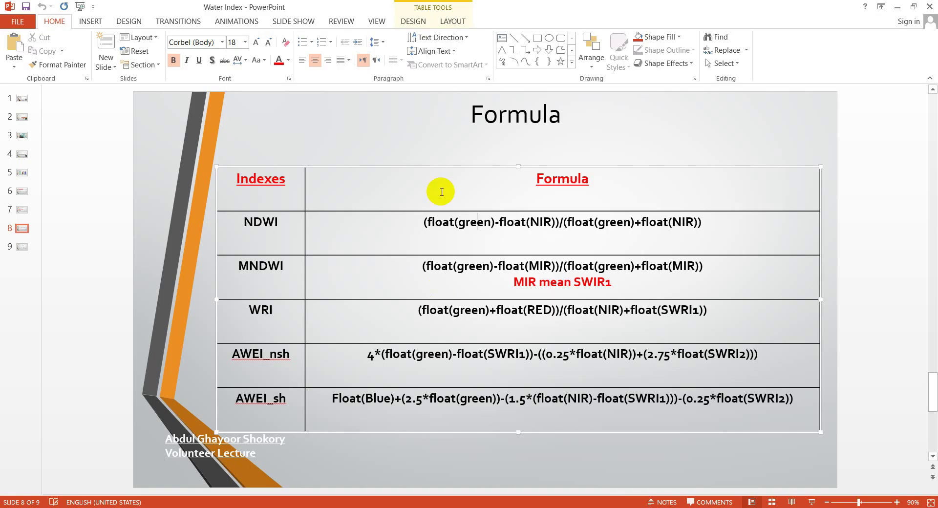
left_click(195, 217)
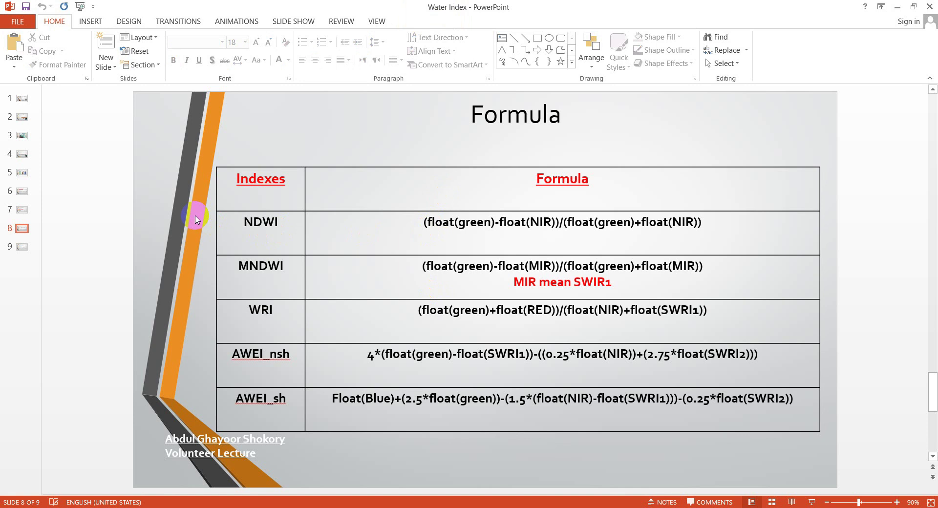
left_click_drag(495, 225, 507, 230)
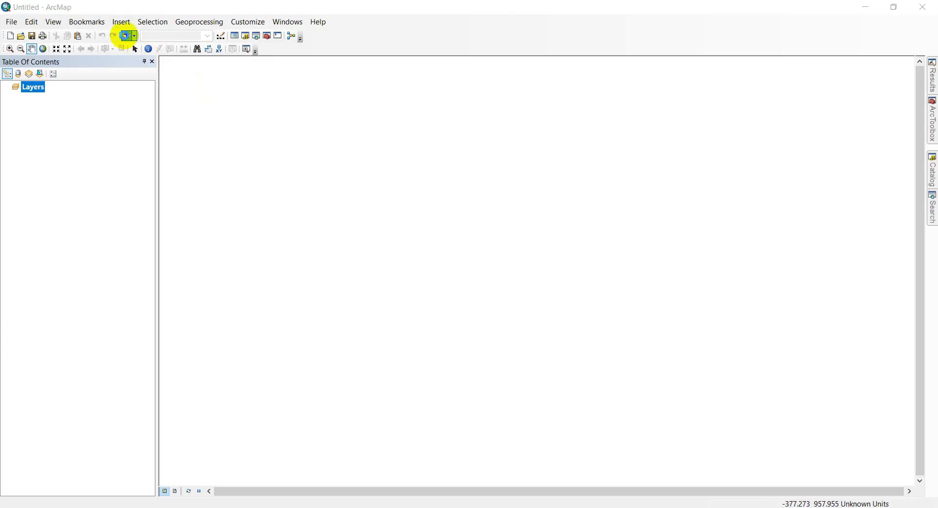
Step: Switch to ArcMap and add the rasters T42SWG_20200605T060641_B03.jp2 and T42SWG_20200605T060641_B08.jp2 from IMG_DATA
left_click(125, 36)
left_click(425, 218)
left_click(446, 270, "ctrl")
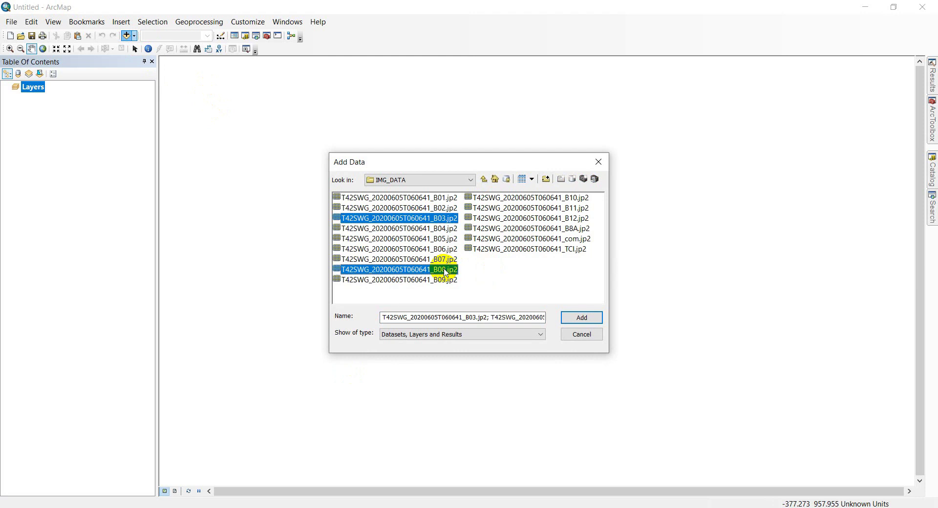
left_click(580, 316)
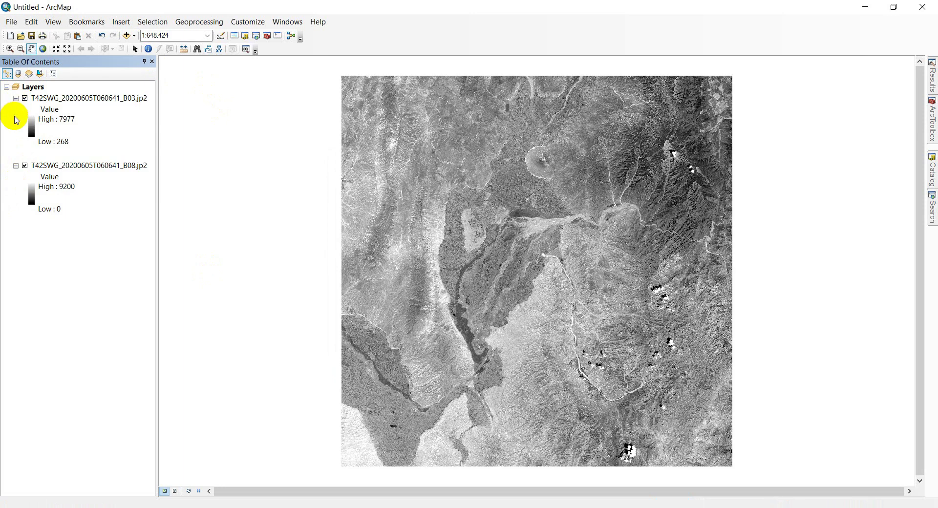
Step: Collapse the legends of the B03 and B08 layers and turn off the display of both
left_click(16, 98)
left_click(17, 110)
left_click(17, 110)
left_click(17, 110)
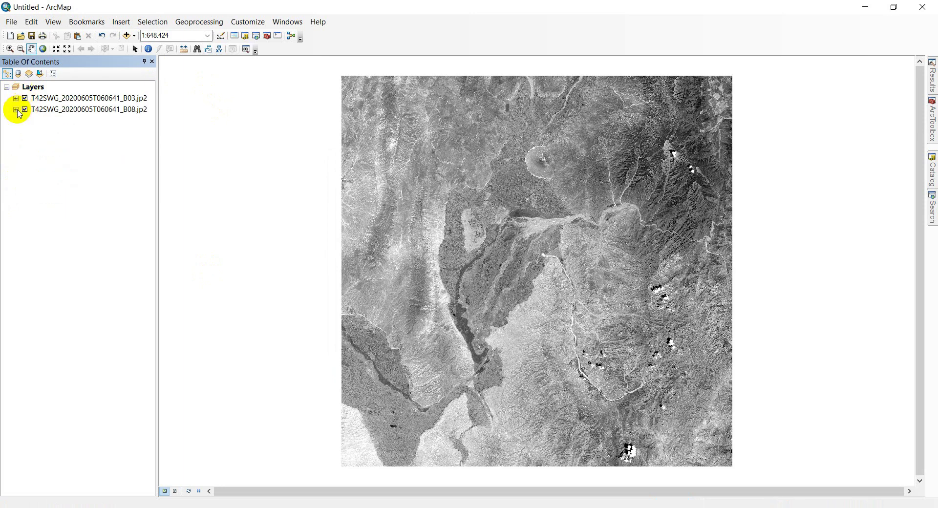
left_click(25, 98)
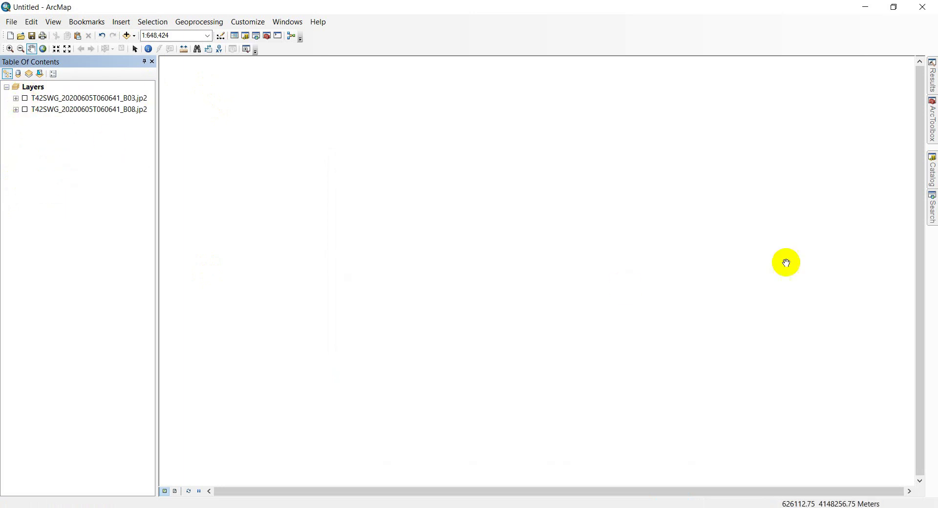
Step: Search the tools for "raster calculator" and open the Spatial Analyst Raster Calculator
mouse_move(933, 209)
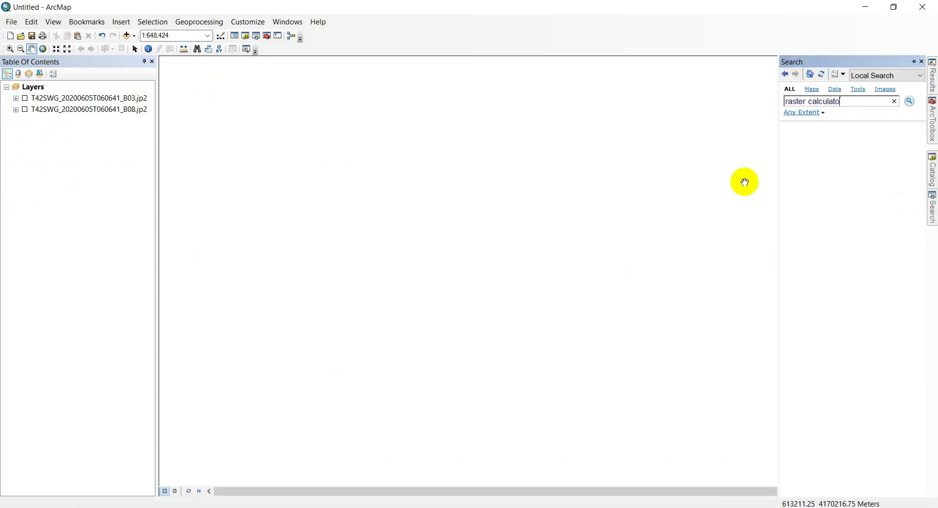
key("Return")
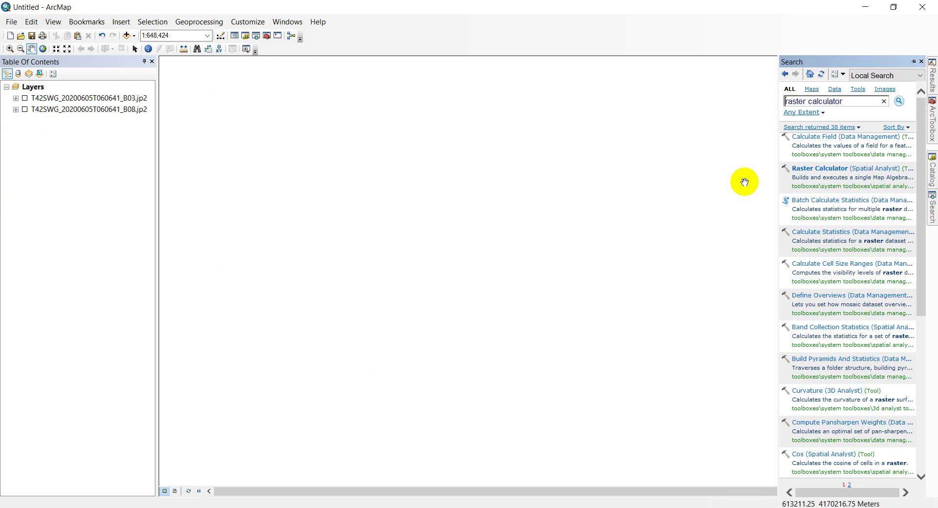
left_click(827, 168)
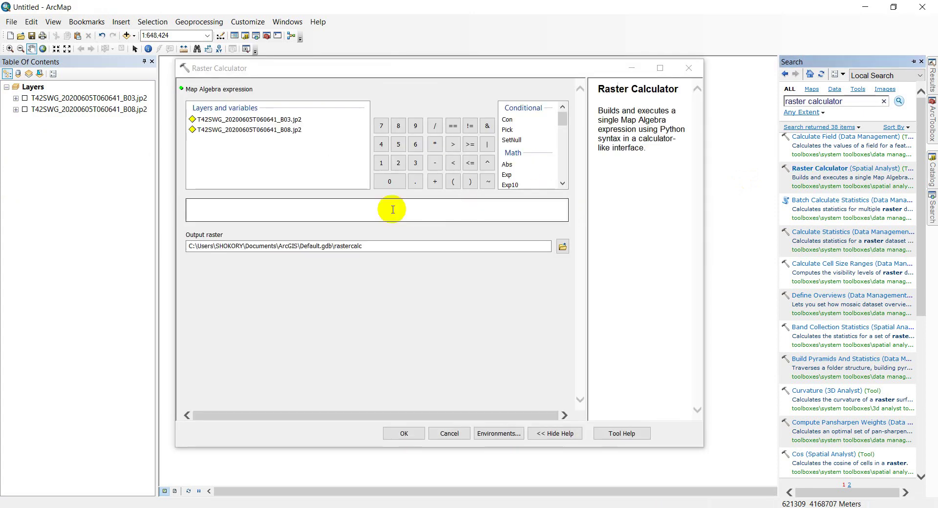
Step: Check the NDWI formula in PowerPoint and enter its numerator in the Raster Calculator as Float of band B03 minus band B08
left_click(332, 210)
scroll(514, 186, "down", 1)
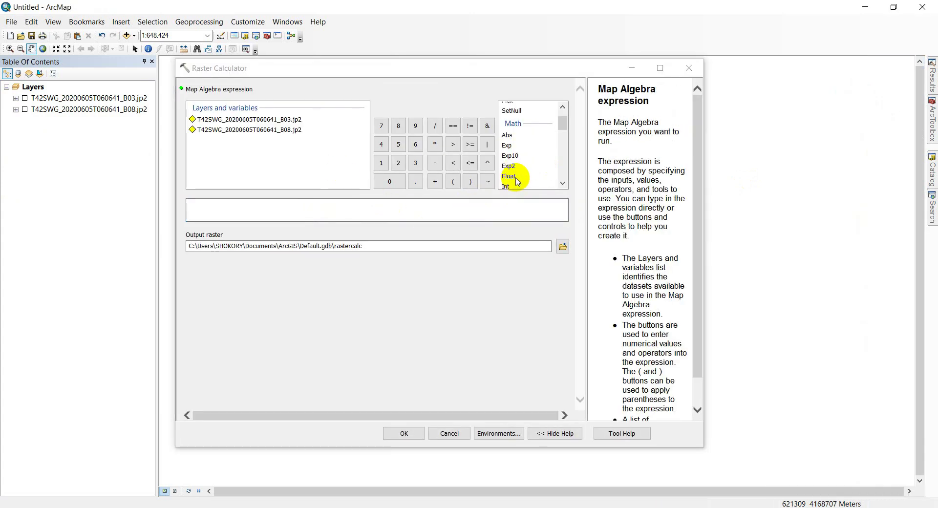
left_click(435, 507)
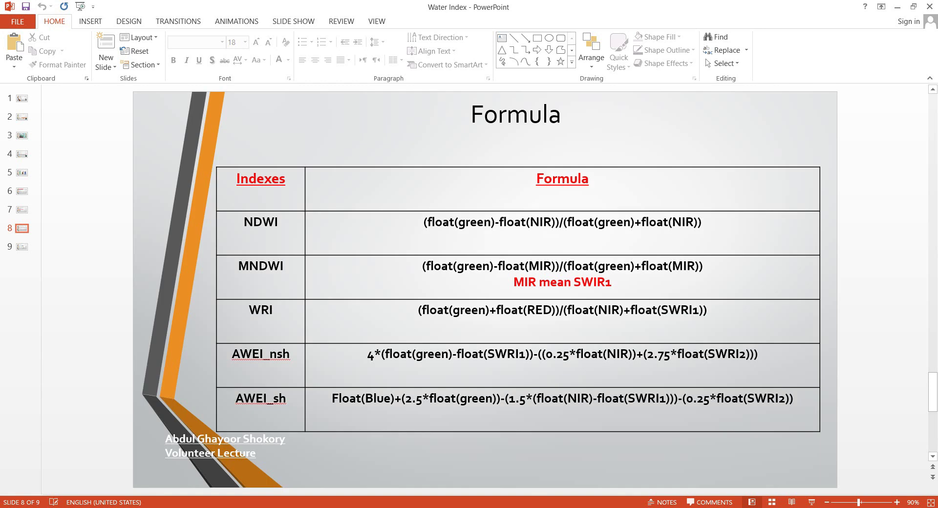
left_click(426, 504)
scroll(522, 148, "down", 2)
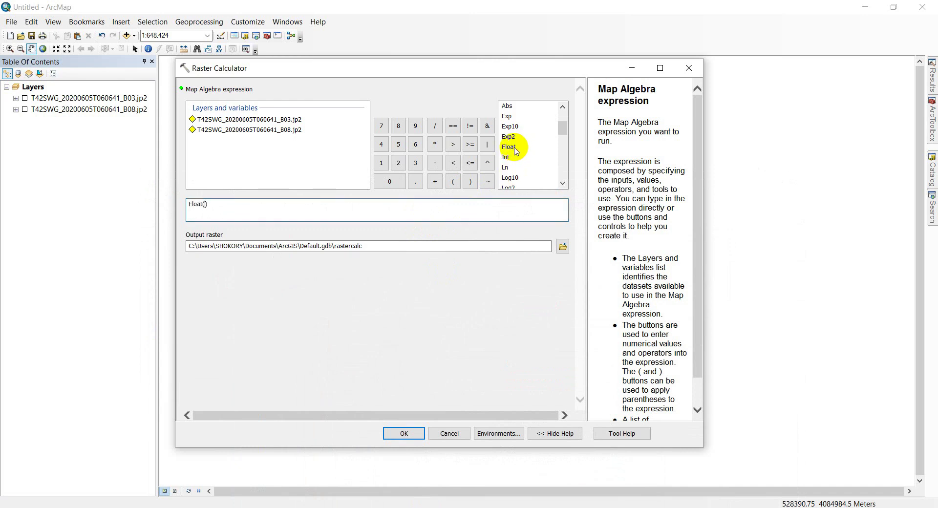
double_click(287, 120)
left_click(435, 162)
double_click(273, 130)
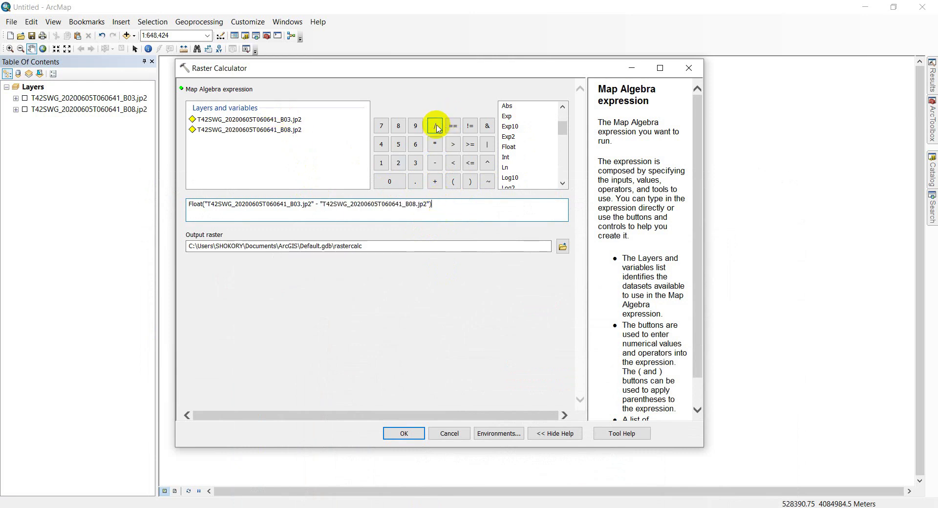
Step: Complete the NDWI expression by dividing the numerator by Float of band B03 plus band B08
scroll(526, 169, "down", 1)
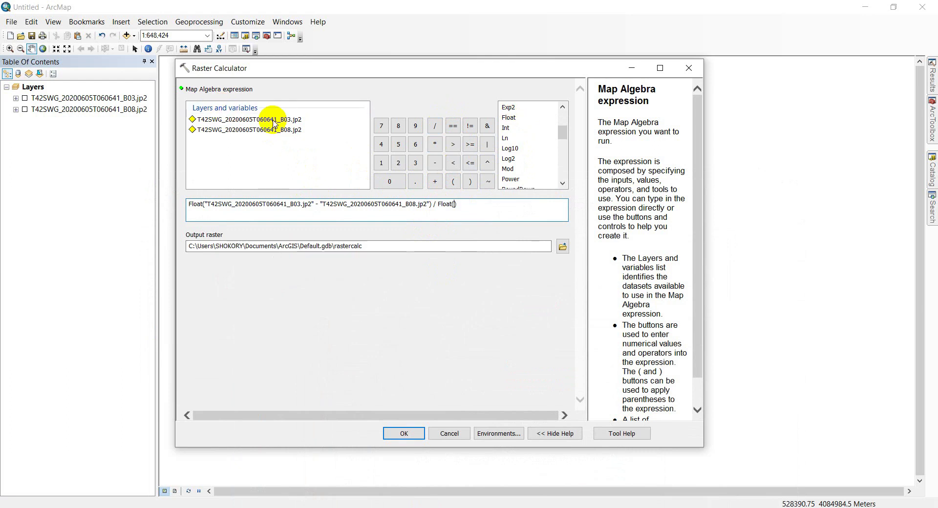
left_click(433, 181)
double_click(264, 129)
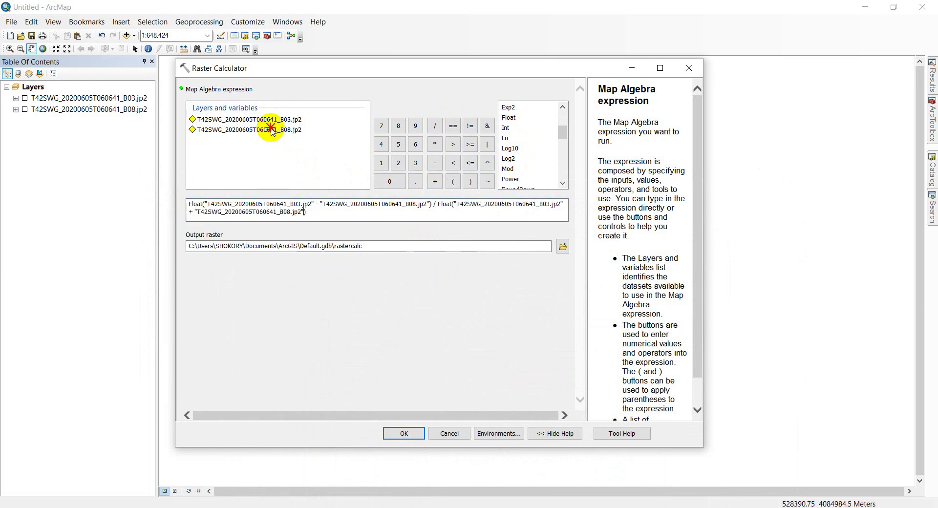
Step: Set the output raster to D:\test\NDWI, run the calculation and check its progress in the geoprocessing results
left_click(563, 246)
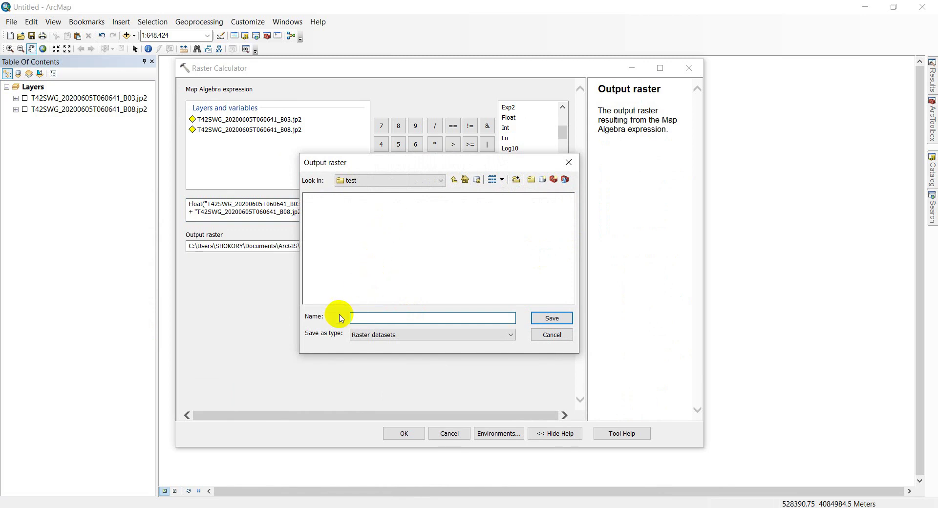
key("Return")
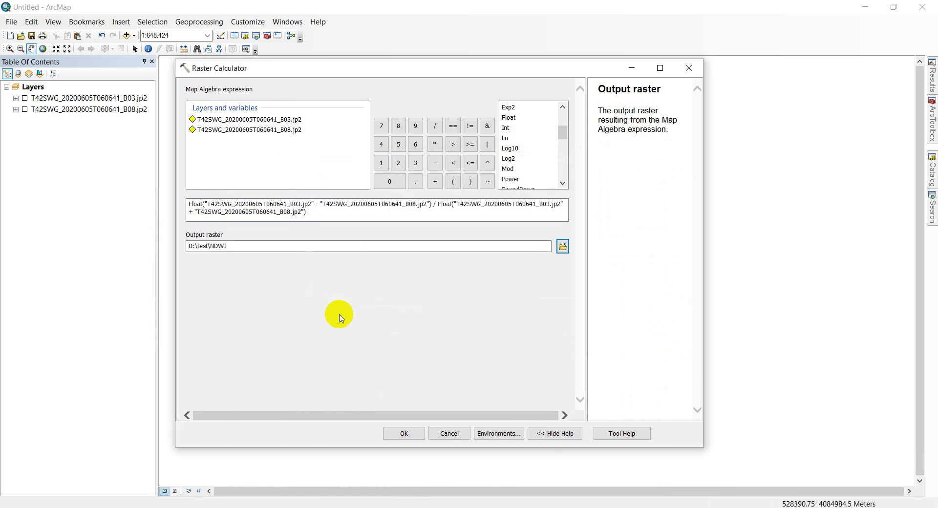
left_click(413, 434)
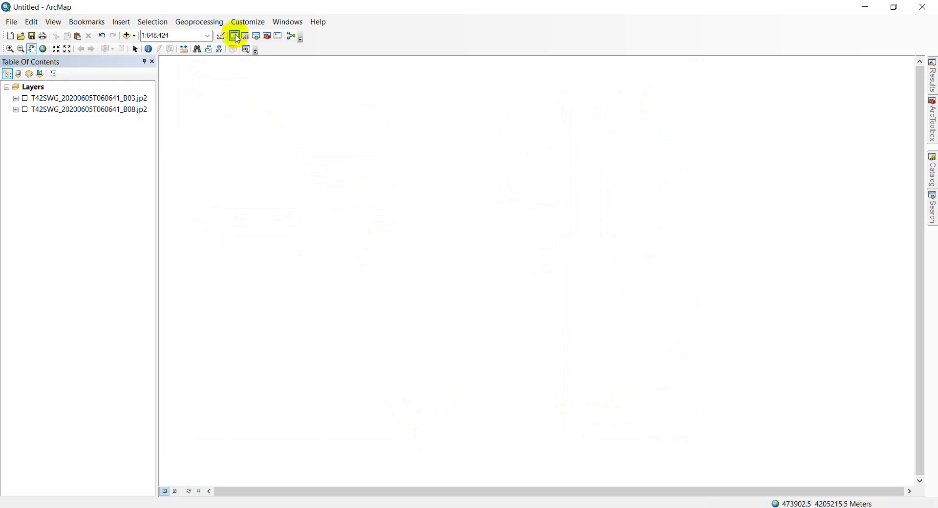
left_click(212, 26)
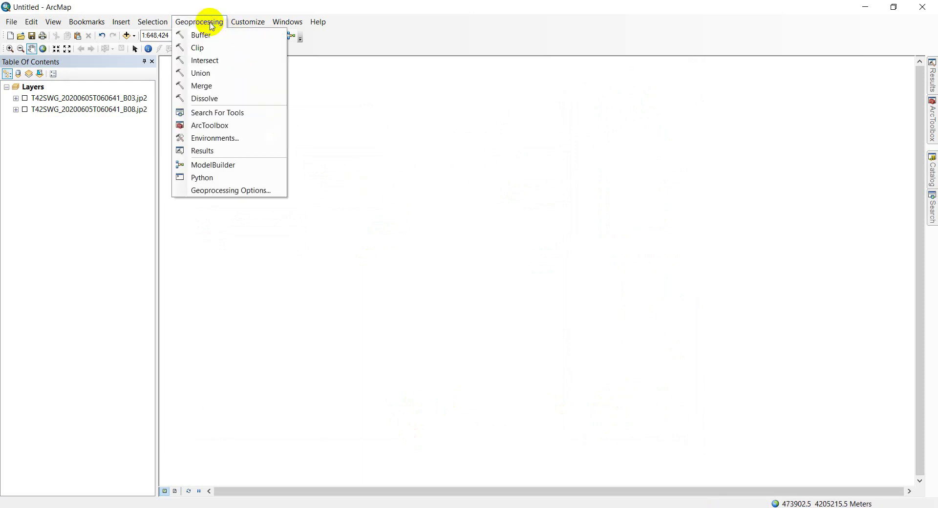
left_click(208, 158)
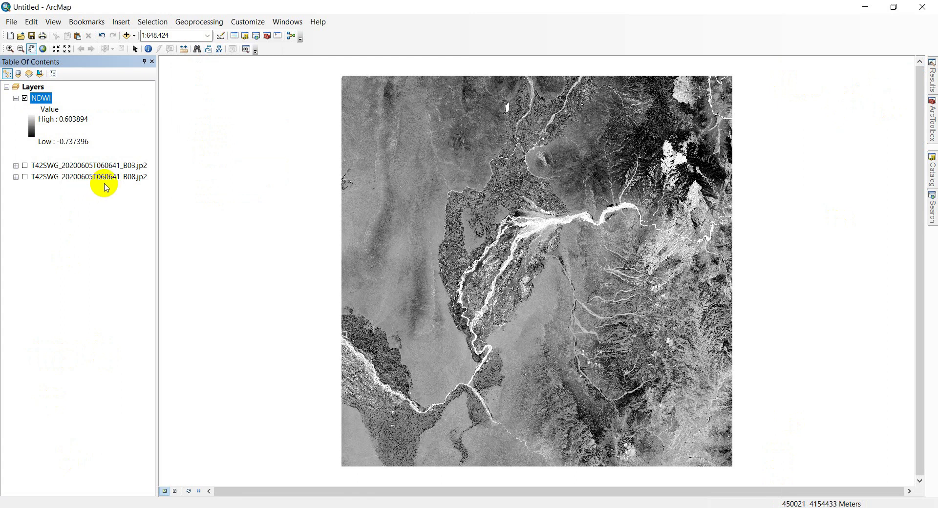
Step: Apply a red-yellow-blue color ramp to the NDWI layer's stretched symbology and inspect the rivers on the map
double_click(40, 97)
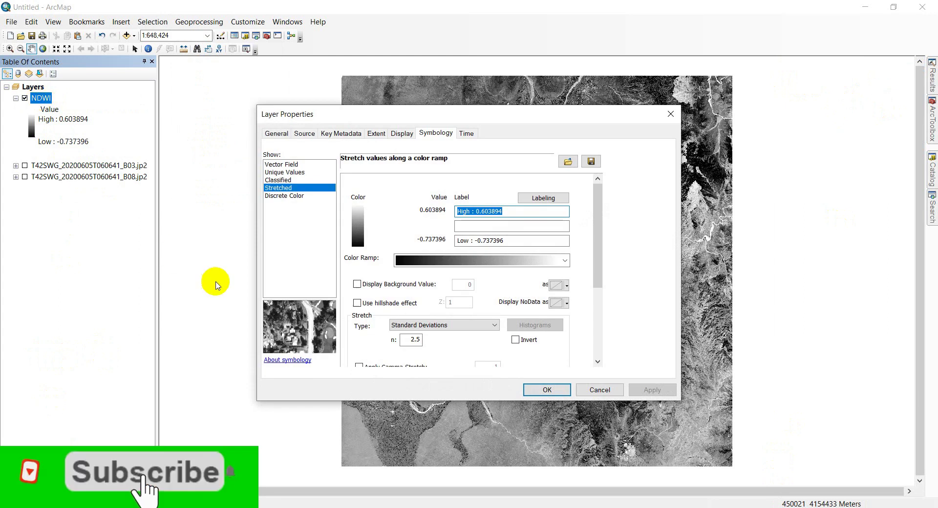
left_click(463, 261)
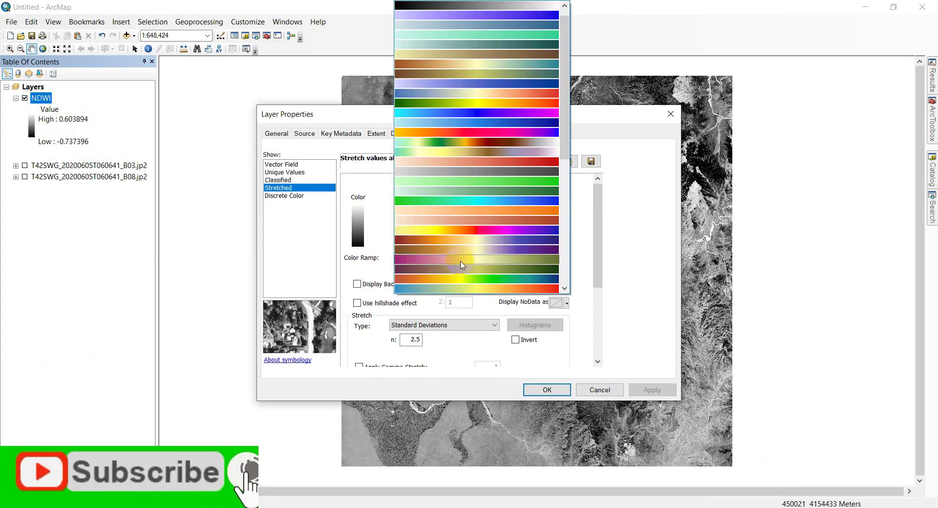
scroll(462, 262, "down", 2)
scroll(462, 262, "down", 8)
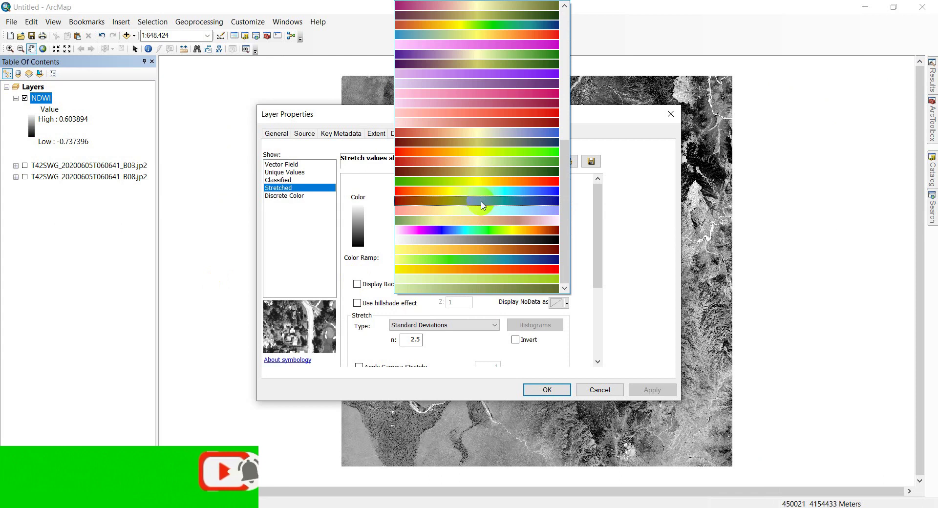
left_click(482, 133)
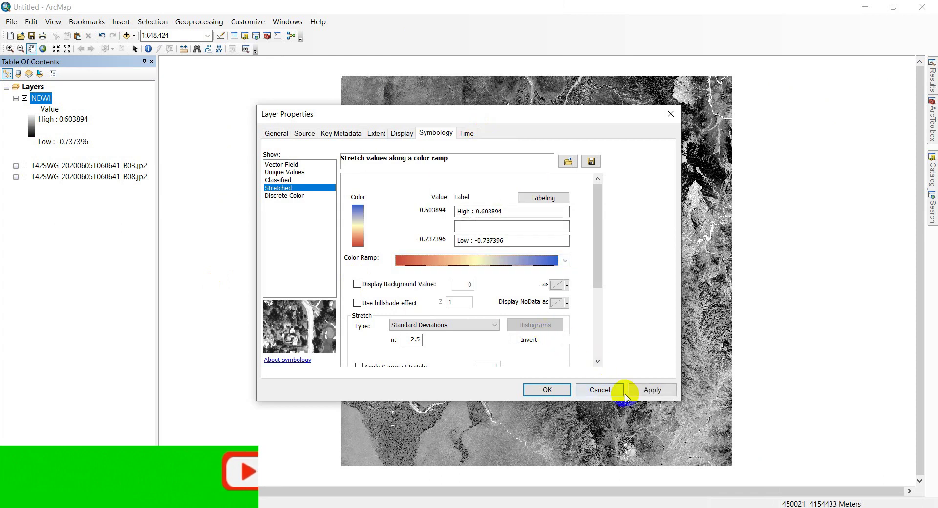
left_click(653, 390)
left_click(566, 394)
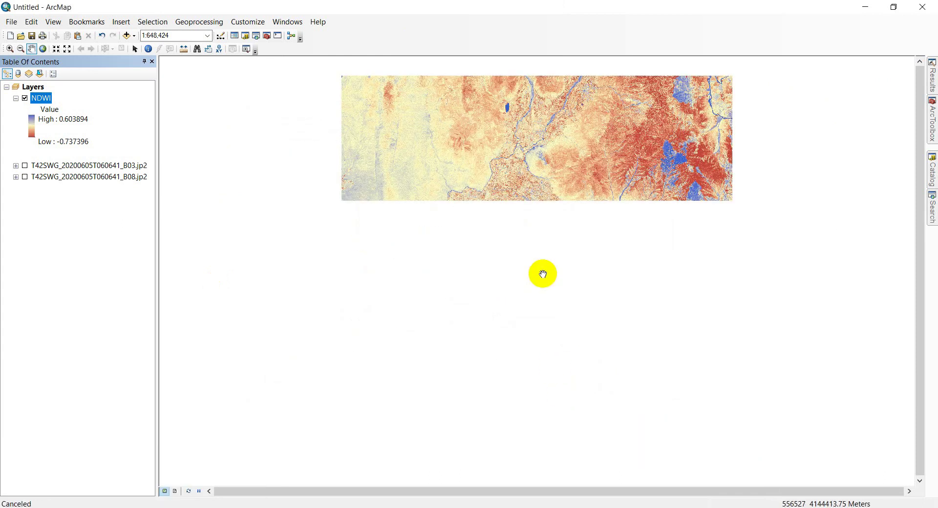
left_click_drag(547, 243, 521, 293)
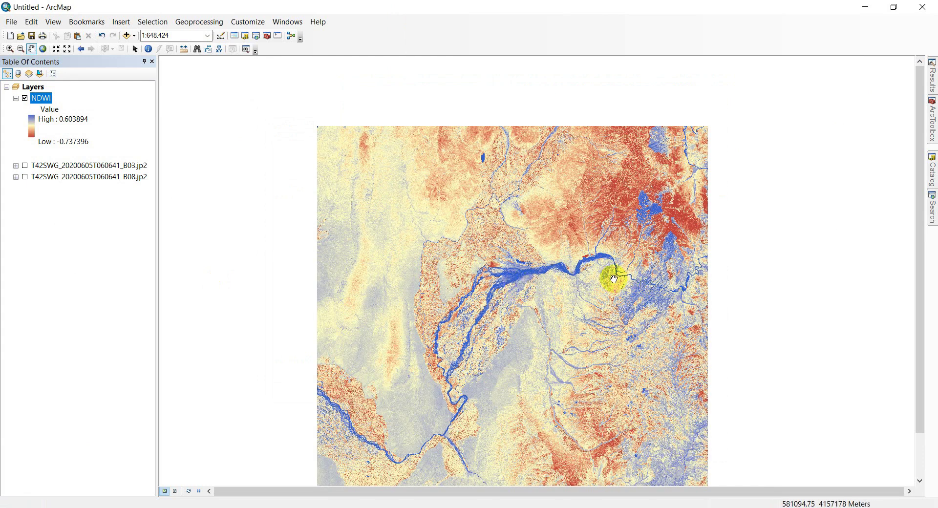
scroll(492, 332, "down", 3)
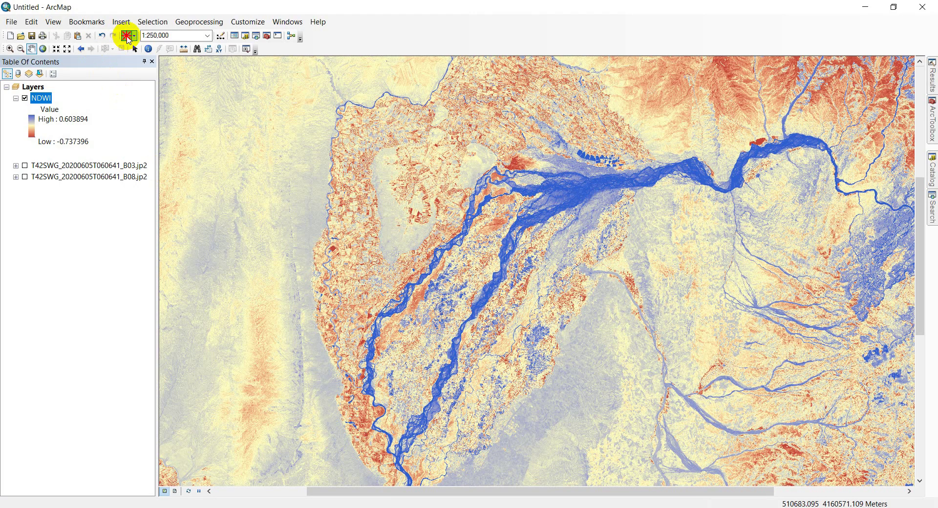
Step: Add the raster T42SWG_20200605T060641_B11.jp2, then collapse it, turn it off and place it below the B08 layer
left_click(126, 35)
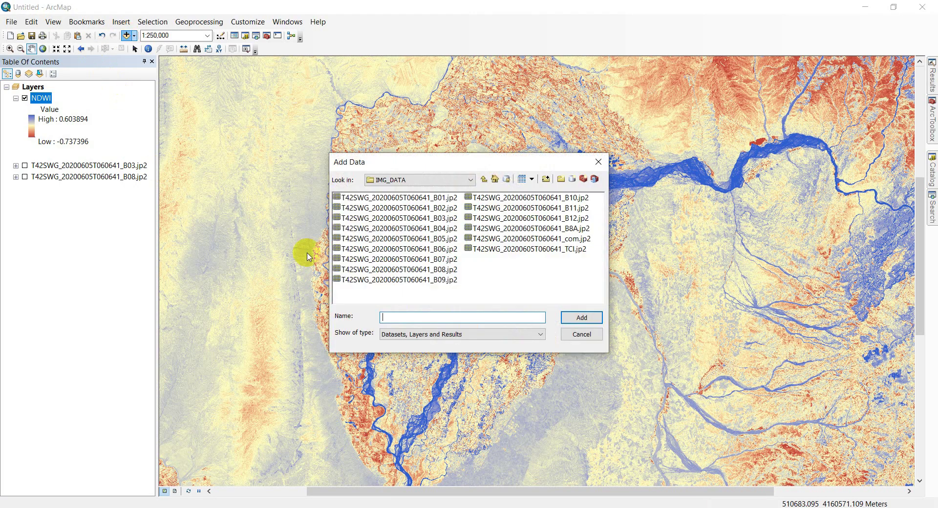
left_click(548, 209)
left_click(582, 318)
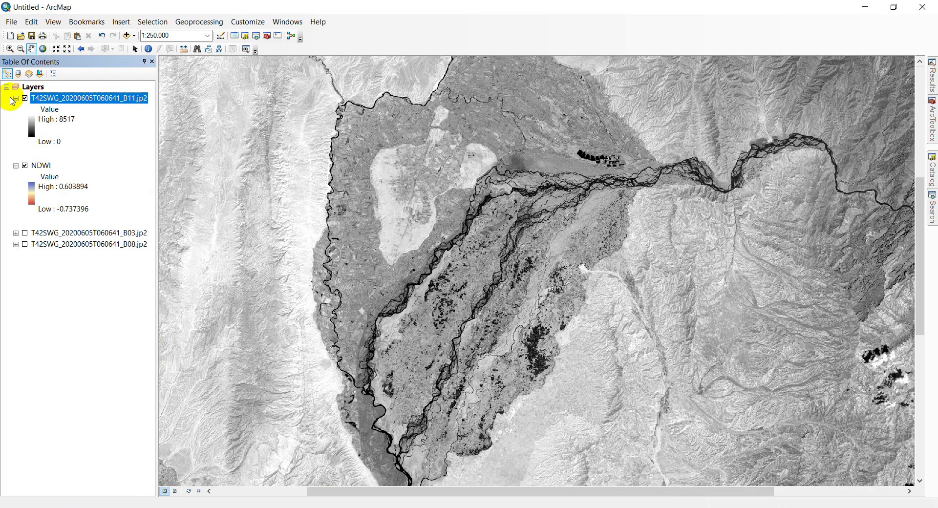
left_click(17, 99)
left_click_drag(34, 98, 41, 194)
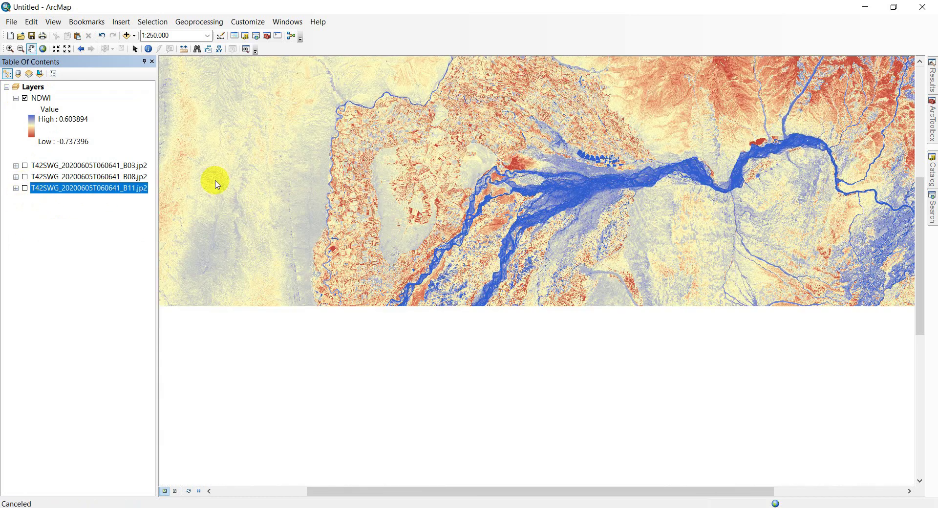
Step: Open the Raster Calculator again and switch to PowerPoint to consult the MNDWI formula
left_click(932, 206)
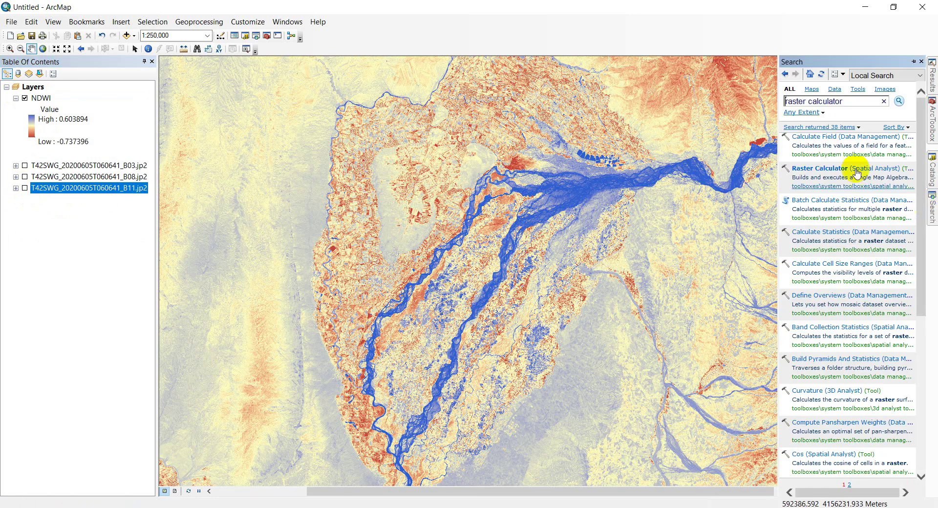
left_click(825, 169)
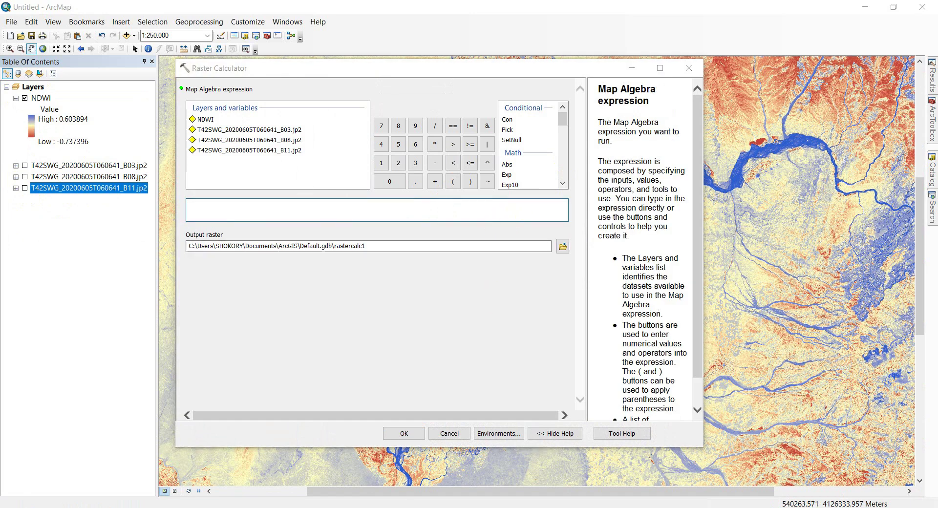
key("alt+Tab")
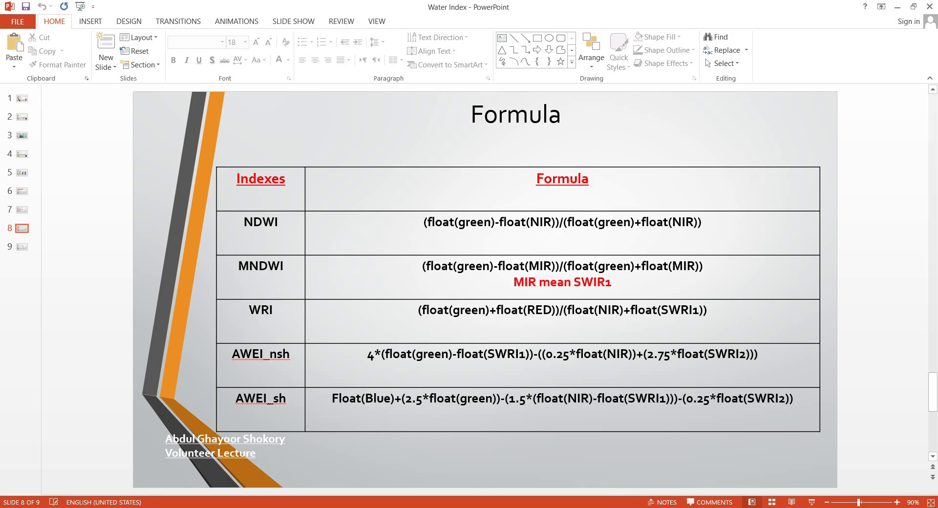
Step: Return to ArcMap and build the expression Float("T42SWG_20200605T060641_B03.jp2" - "T42SWG_20200605T060641_B11.jp2") / Float("T42SWG_20200605T060641_B03.jp2" + "T42SWG_20200605T060641_B11.jp2")
key("alt+Tab")
scroll(524, 175, "down", 1)
double_click(510, 176)
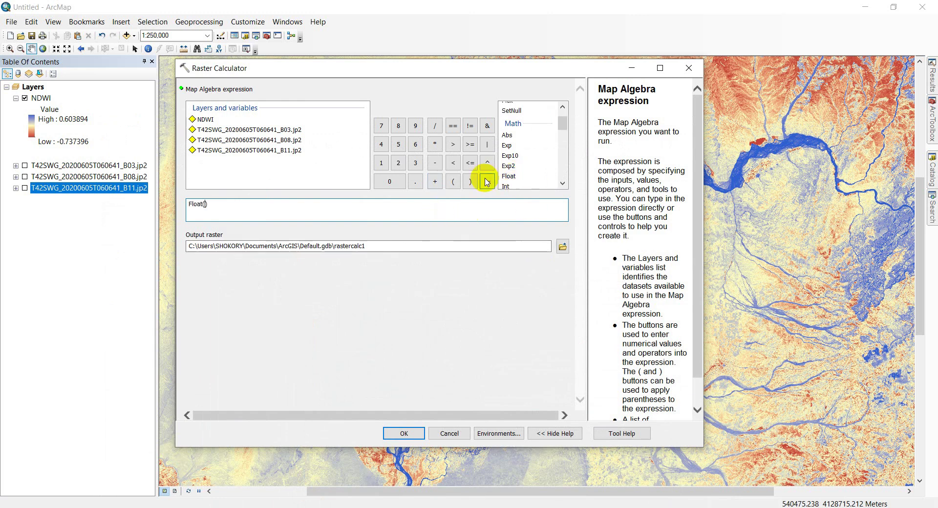
double_click(274, 130)
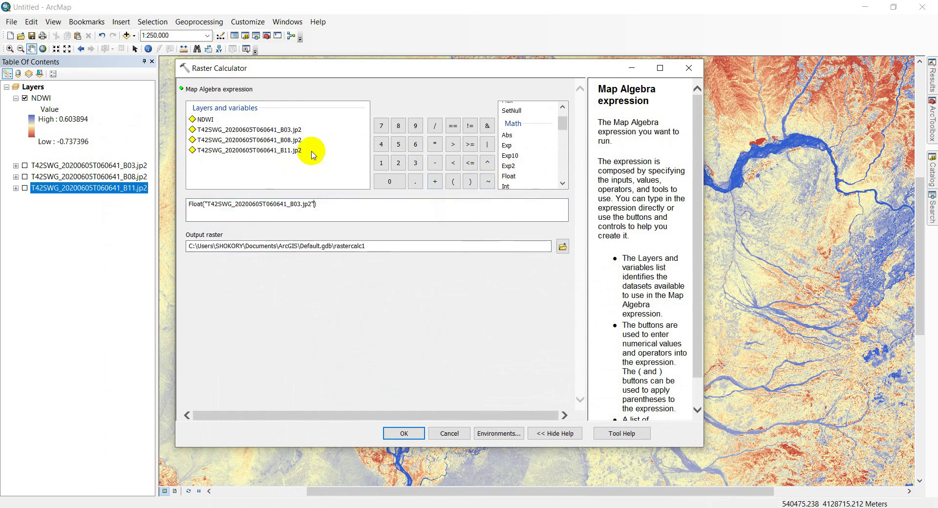
left_click(435, 163)
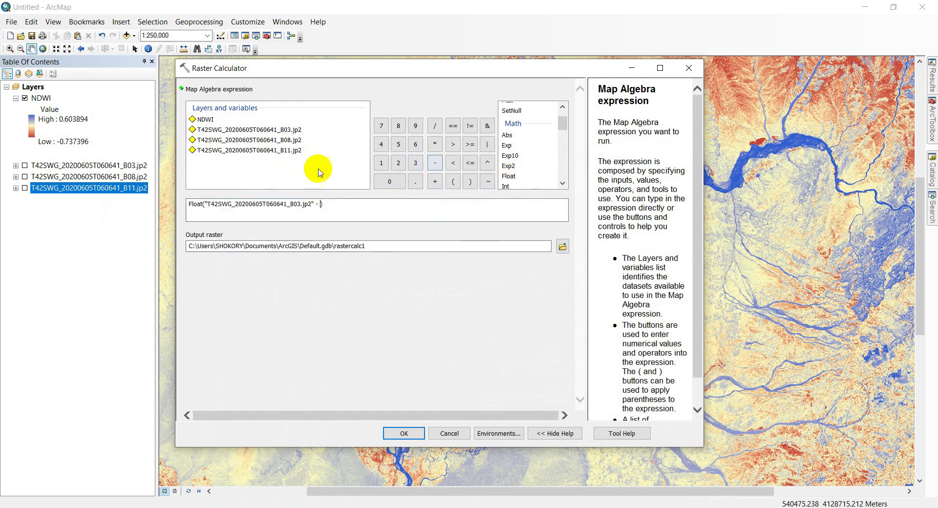
double_click(284, 150)
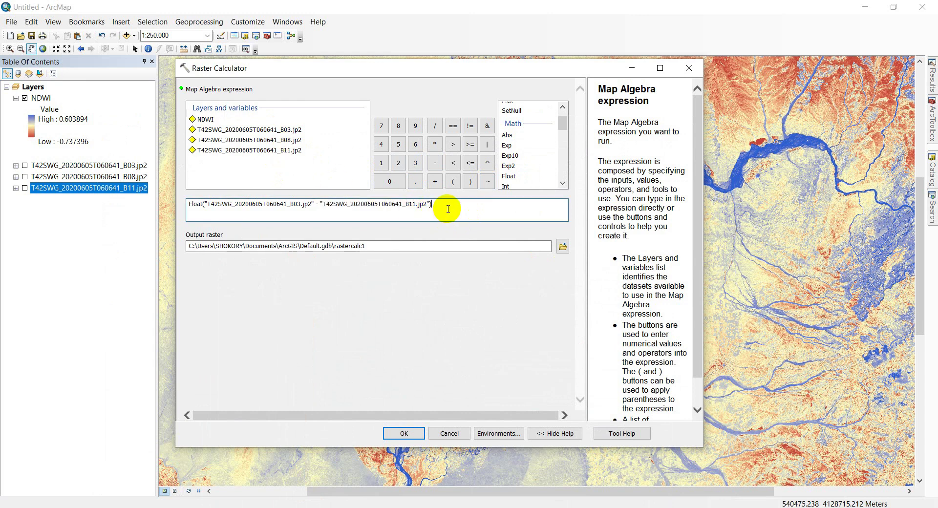
double_click(513, 177)
double_click(268, 130)
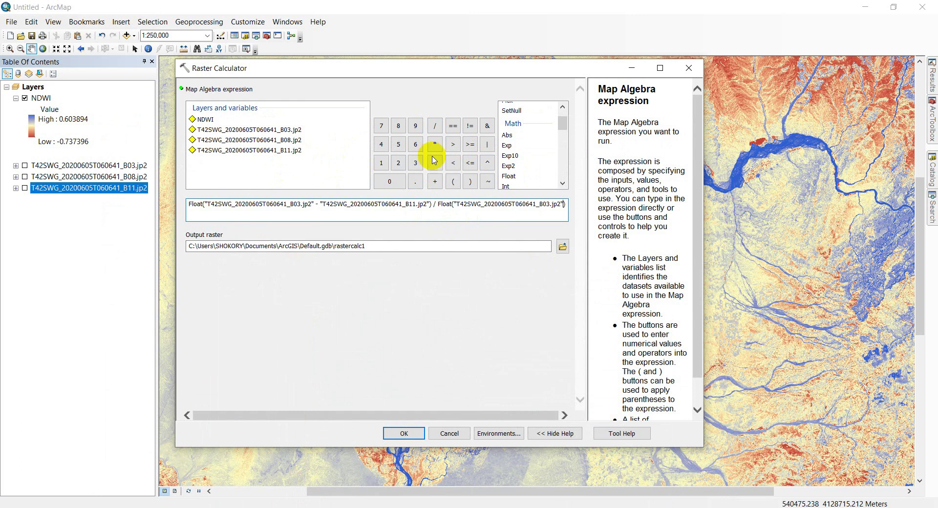
left_click(431, 182)
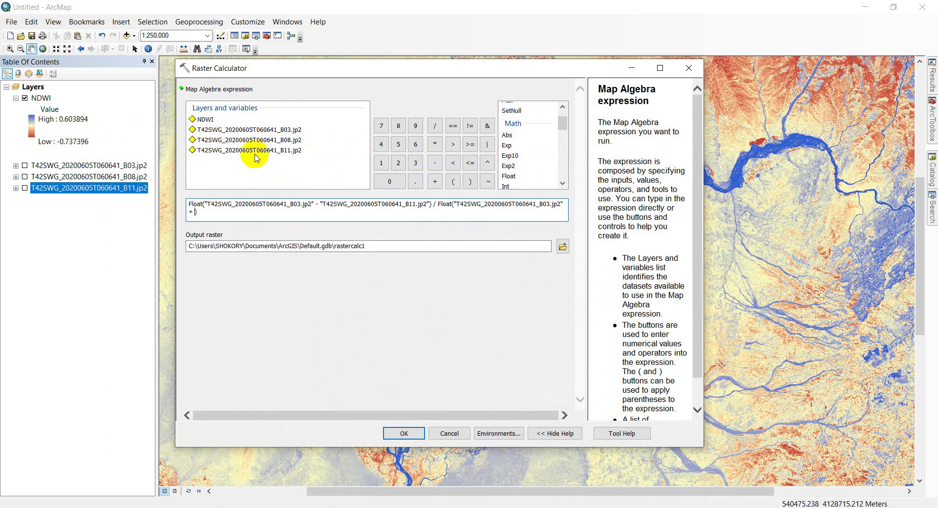
Step: Run the calculation with the output raster D:\test\MNDWI, and turn off and collapse the NDWI layer
left_click(563, 246)
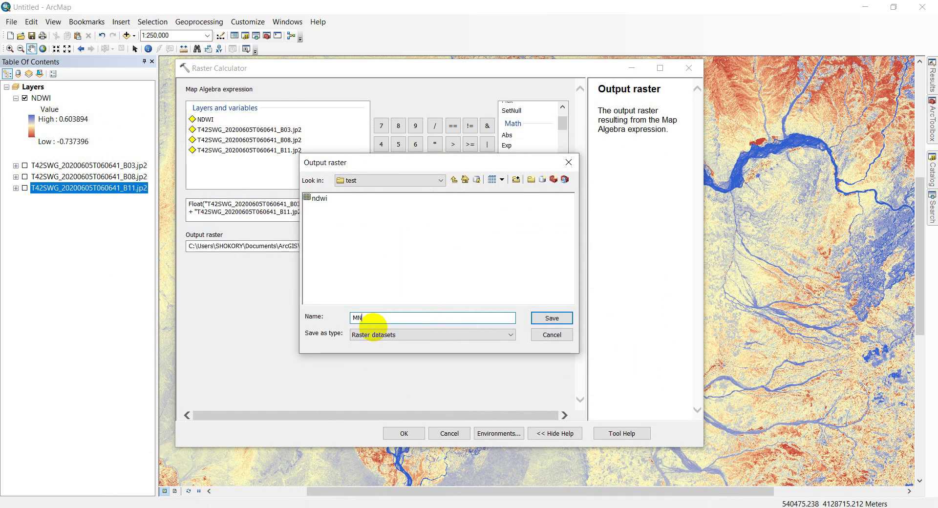
key("Return")
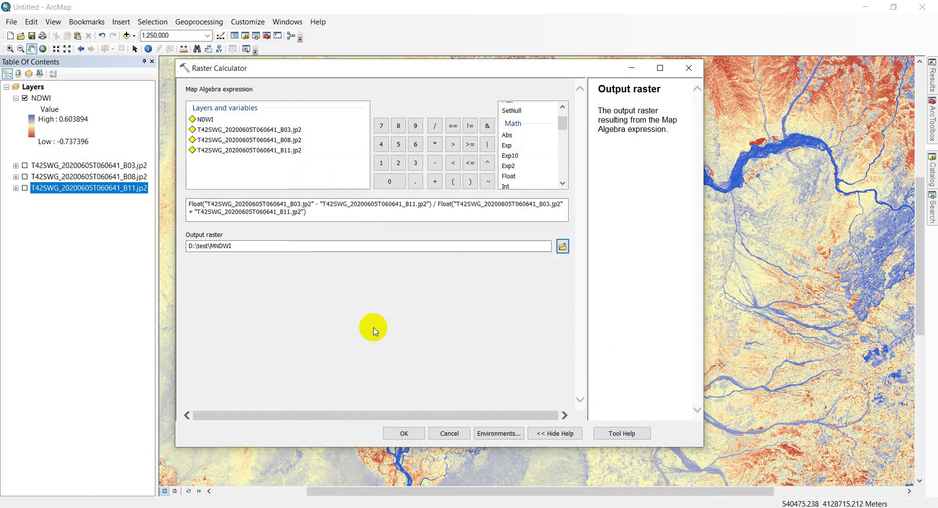
left_click(406, 433)
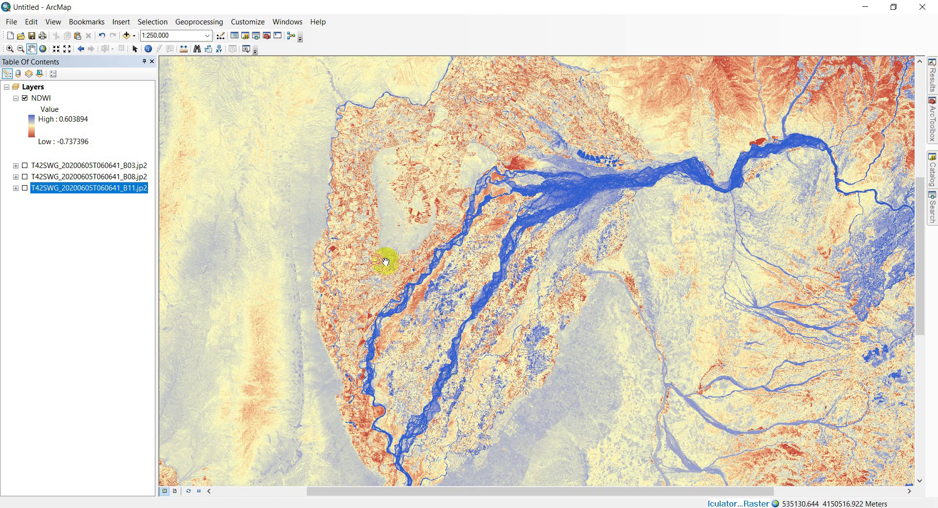
left_click(25, 99)
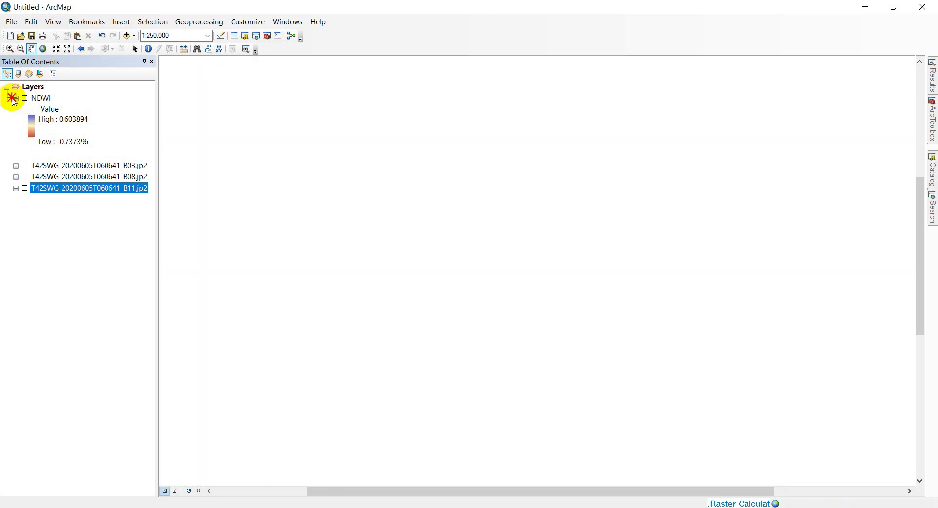
left_click(15, 98)
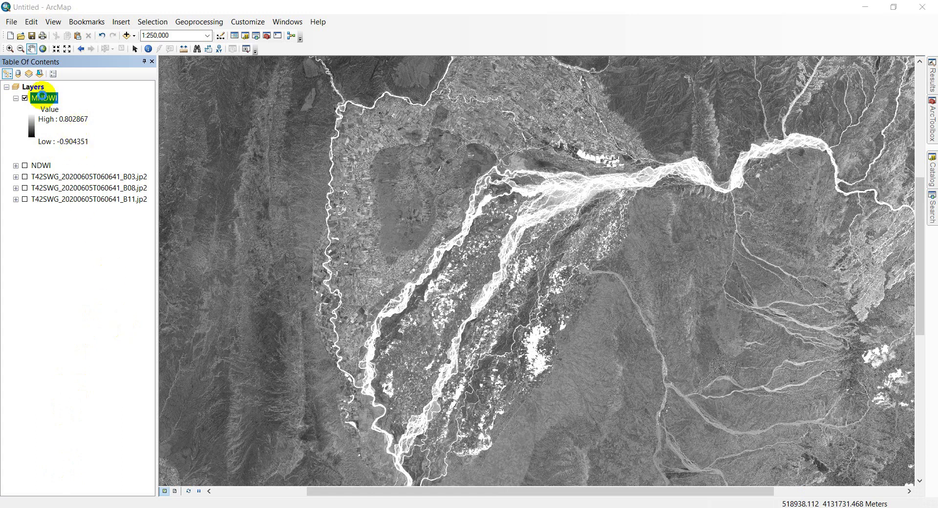
Step: Apply a red-yellow-blue color ramp to the MNDWI layer's stretched symbology and collapse its legend
double_click(43, 96)
left_click(472, 263)
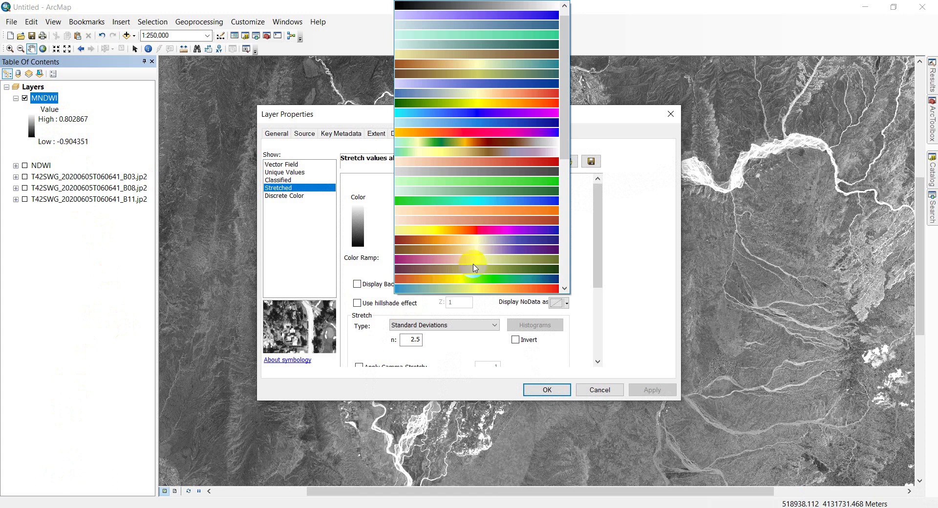
scroll(474, 267, "down", 2)
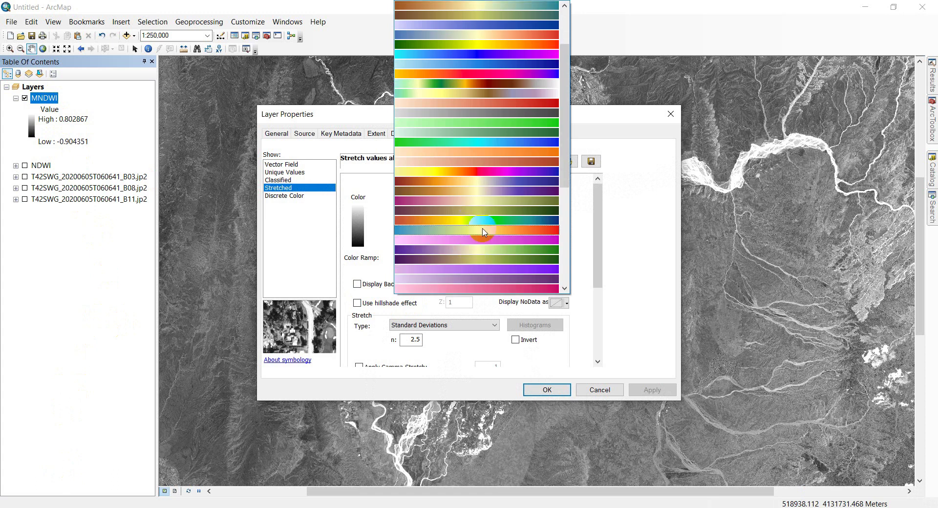
scroll(485, 226, "down", 5)
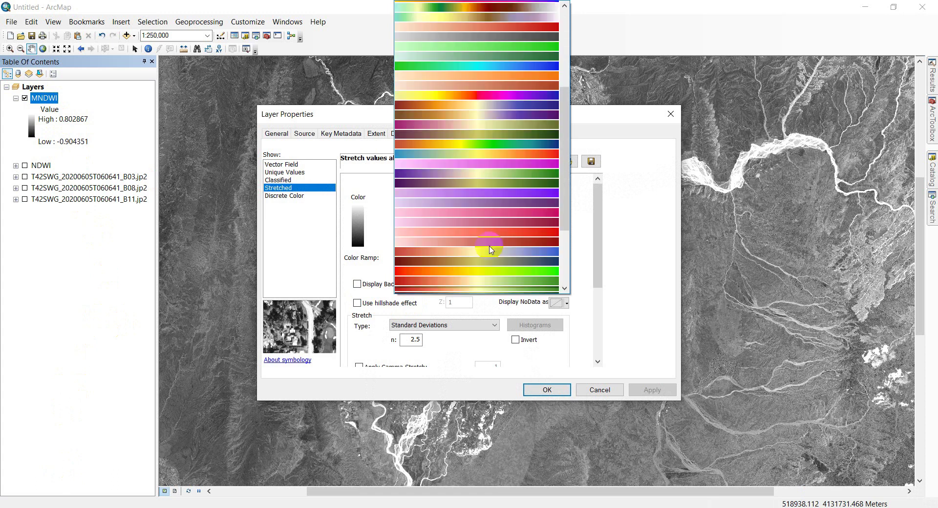
left_click(482, 183)
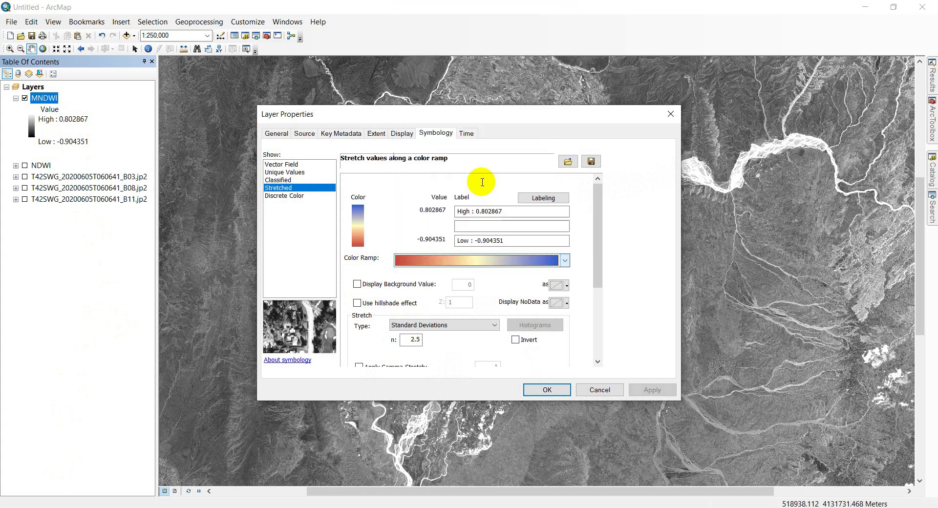
left_click(640, 387)
left_click(546, 390)
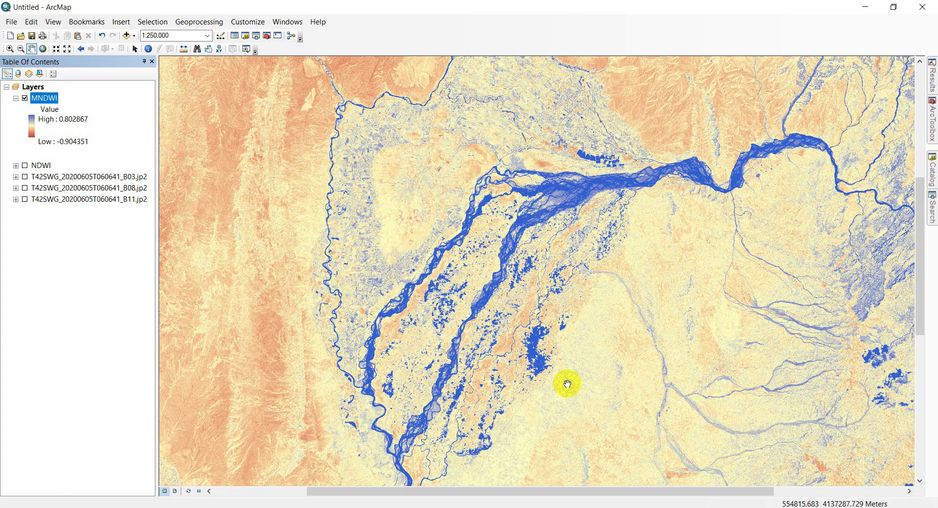
left_click(16, 99)
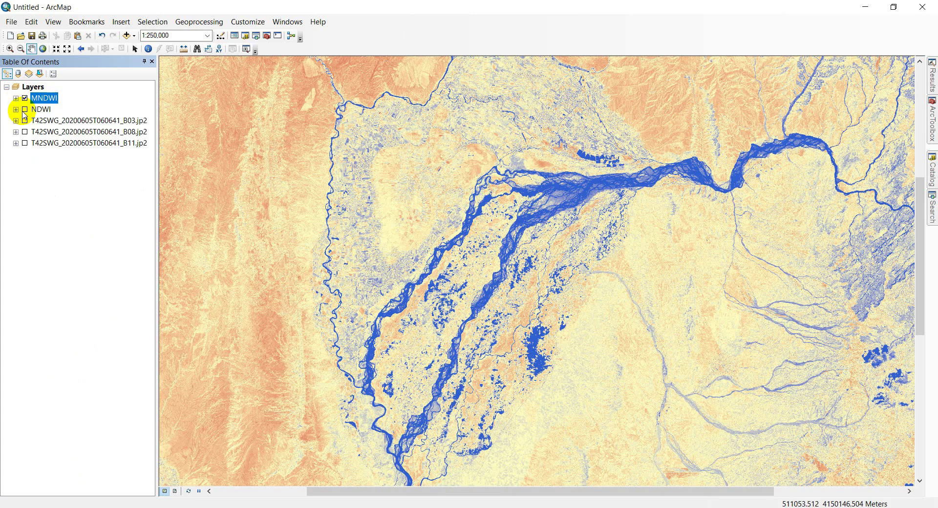
Step: Turn on the NDWI layer and compare it with MNDWI by swiping the MNDWI layer through Image Analysis
left_click(24, 110)
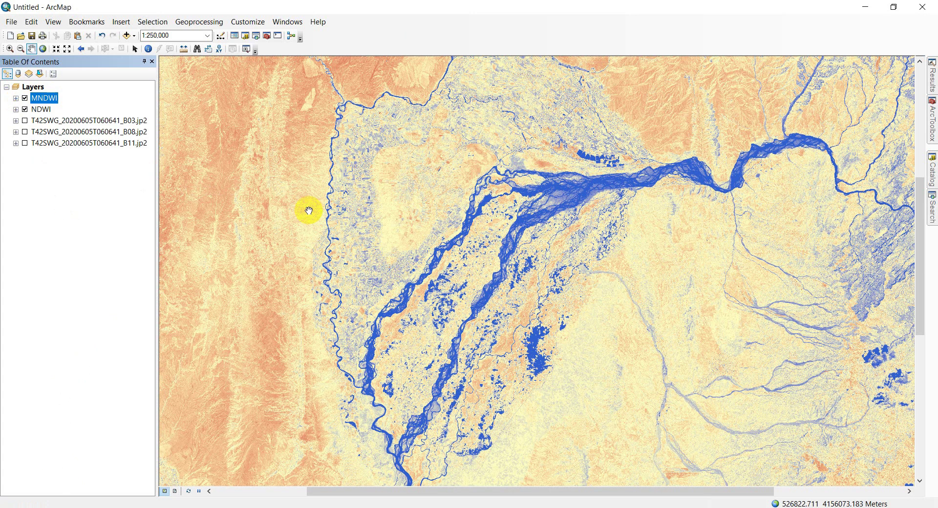
left_click(287, 22)
left_click(293, 113)
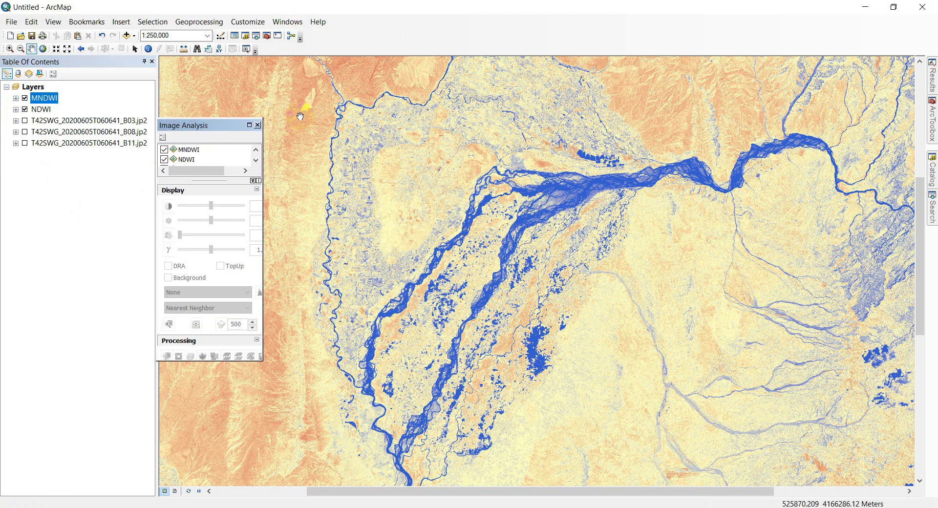
left_click(194, 151)
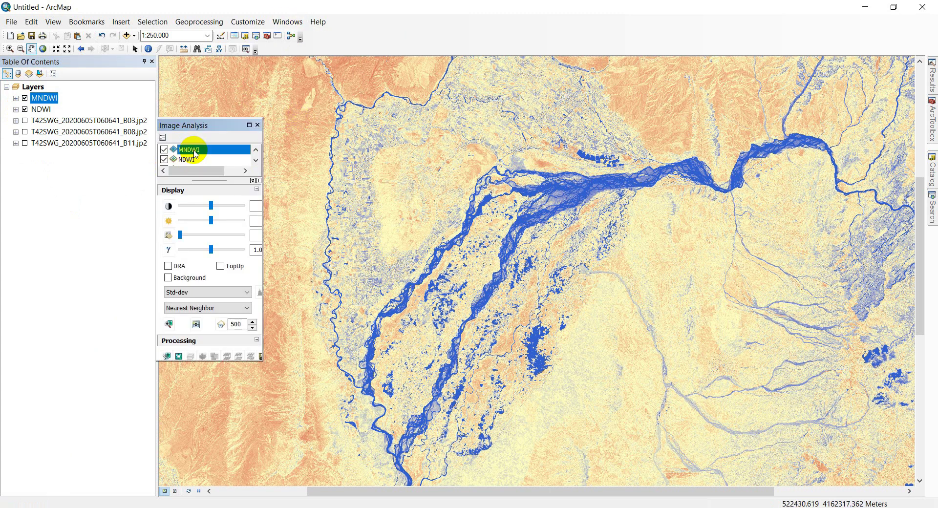
left_click(196, 325)
left_click_drag(538, 180, 560, 367)
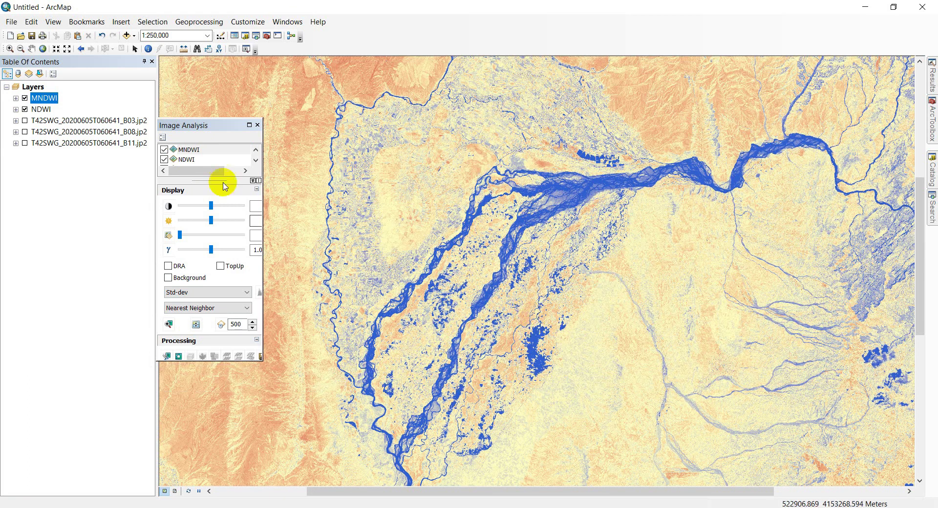
left_click(259, 127)
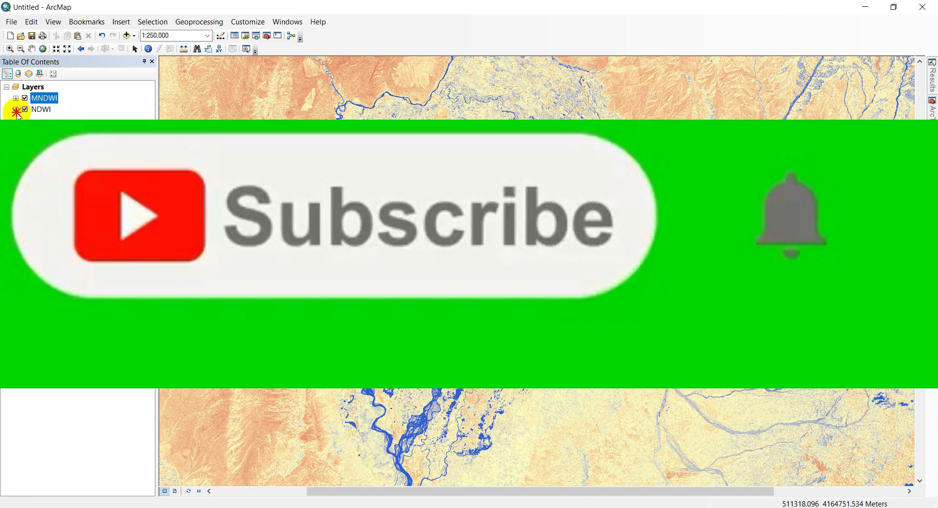
Step: Switch the NDWI layer to classified symbology with 15 Natural Breaks (Jenks) classes
left_click(15, 109)
left_click(41, 109)
double_click(40, 110)
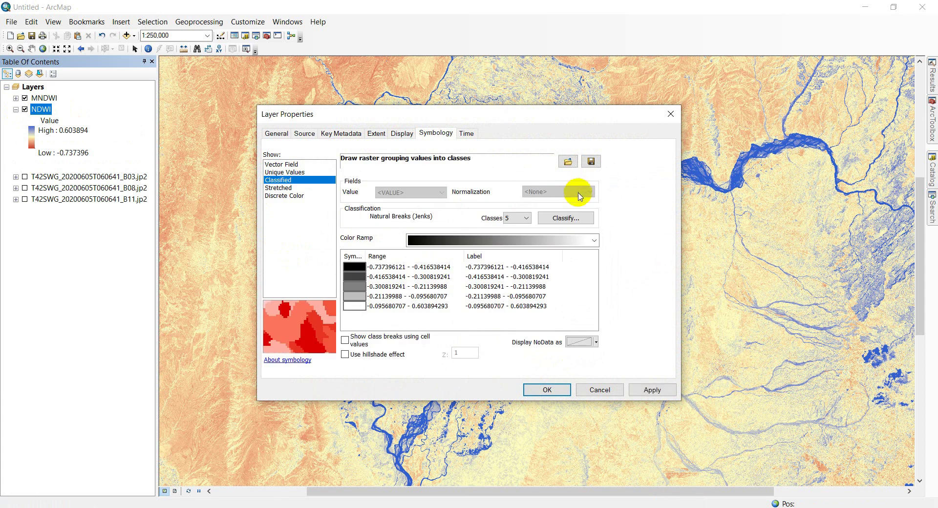
left_click(563, 218)
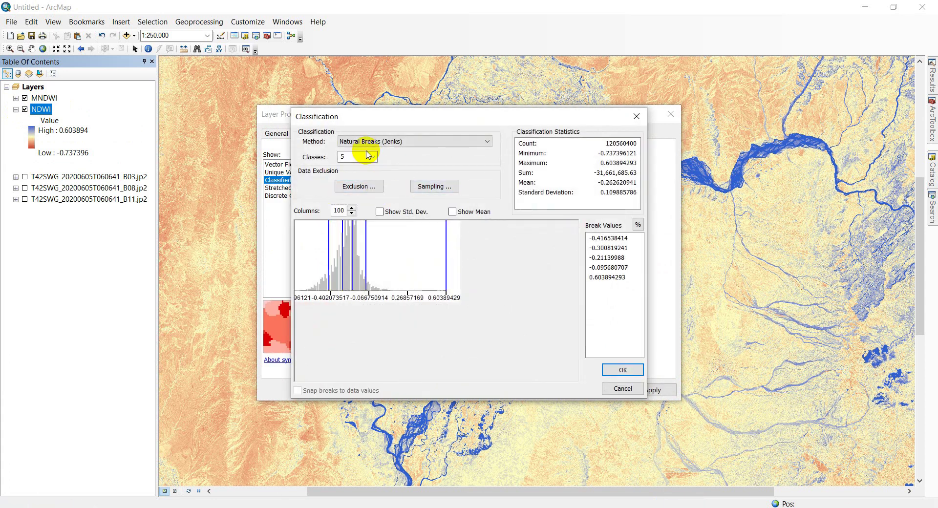
left_click(372, 157)
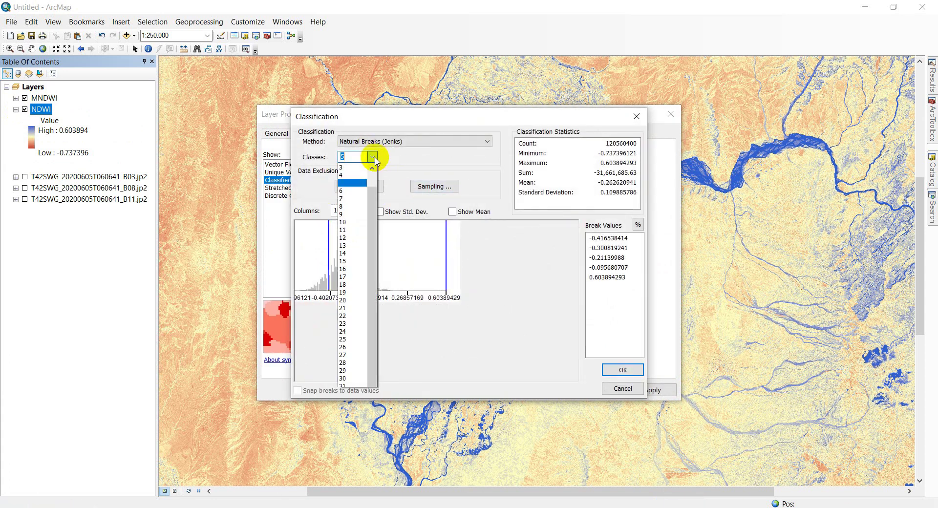
left_click(352, 262)
left_click(621, 370)
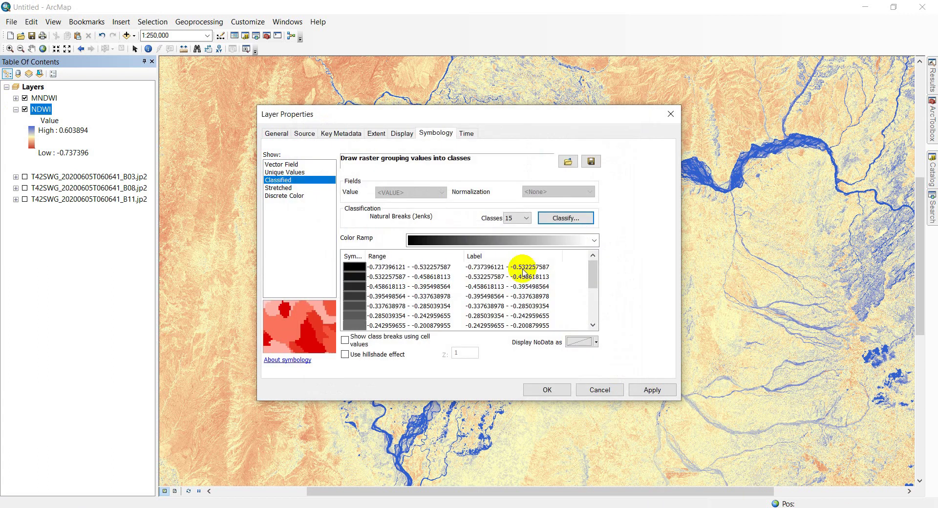
Step: Give the NDWI classes a red-yellow-blue color ramp and a hillshade effect with Z 5, and collapse the layer's legend
left_click(511, 241)
scroll(518, 249, "down", 5)
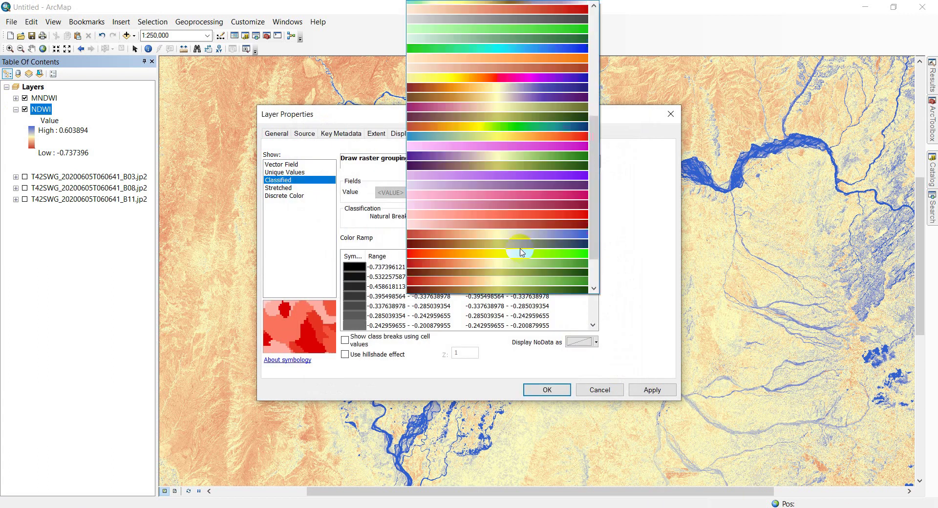
left_click(498, 183)
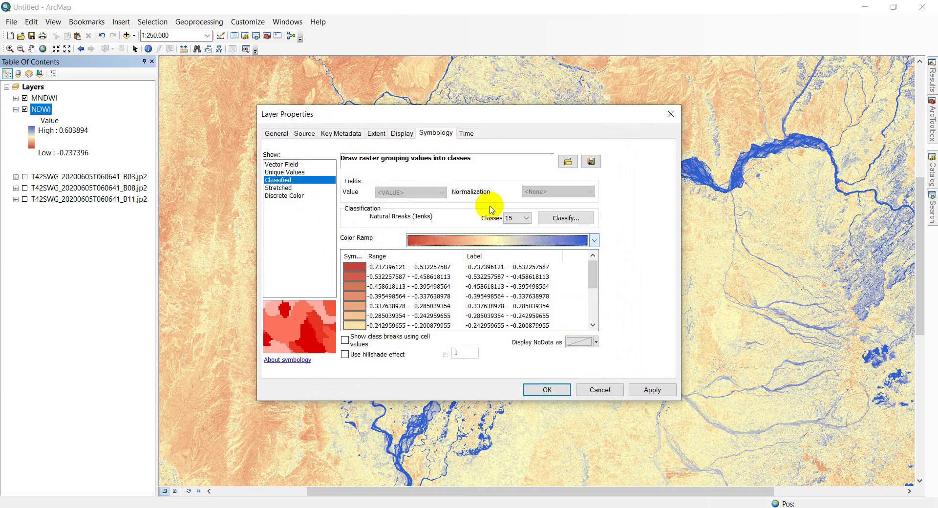
left_click(386, 358)
left_click_drag(457, 353, 429, 356)
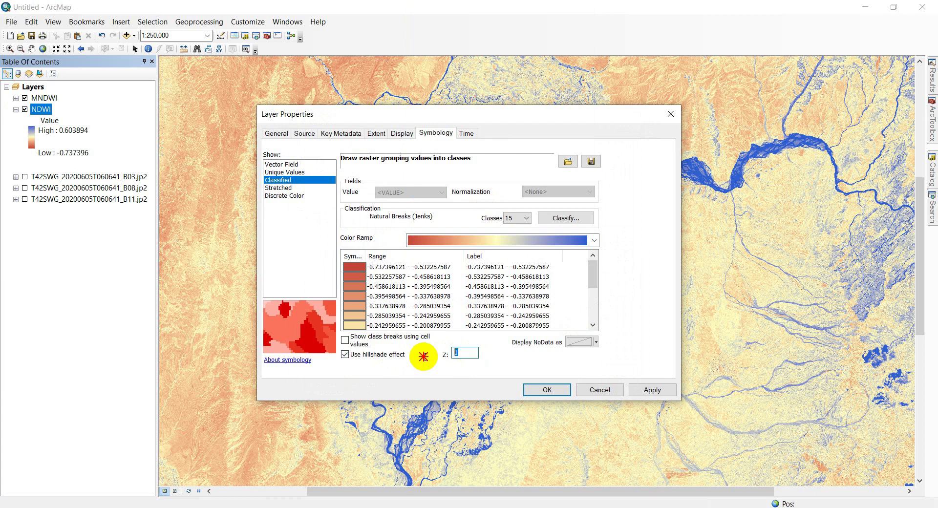
left_click(654, 389)
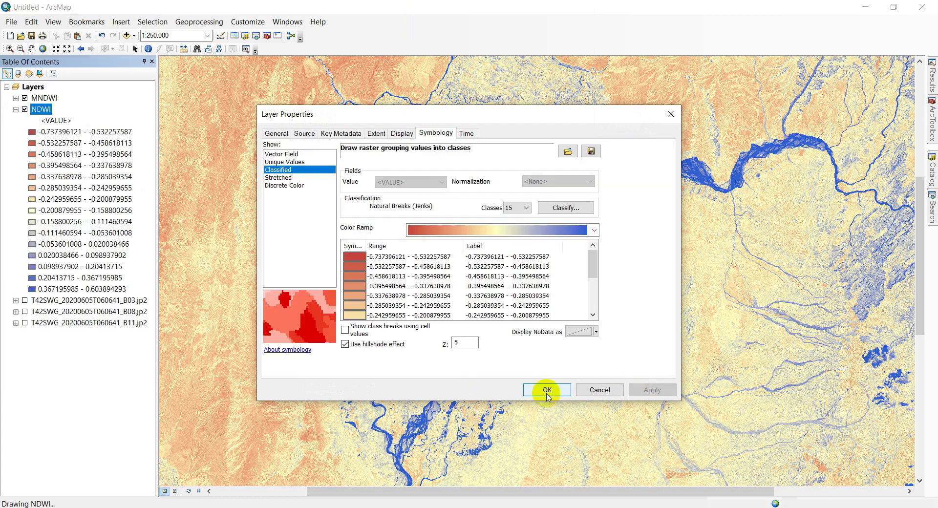
left_click(548, 390)
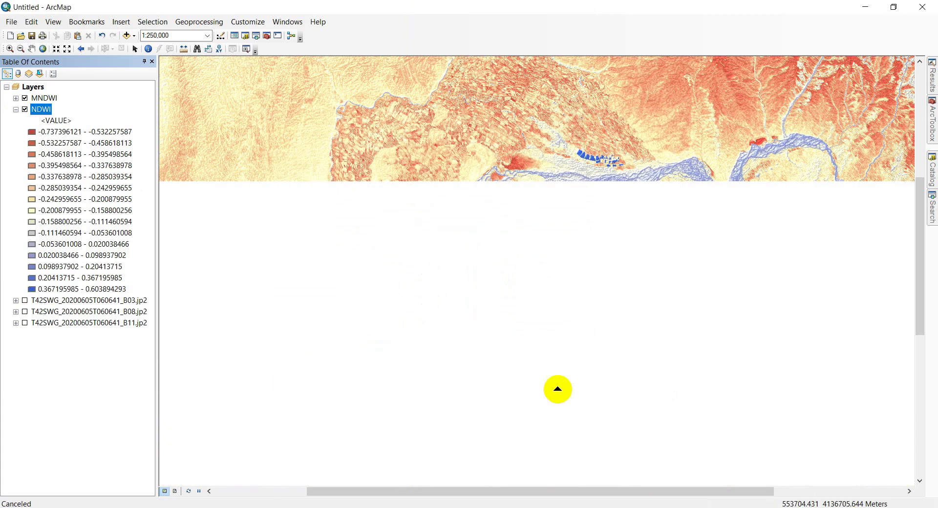
left_click(16, 109)
Step: Switch the MNDWI layer to classified symbology, computing its histogram, with 15 Natural Breaks (Jenks) classes
double_click(40, 97)
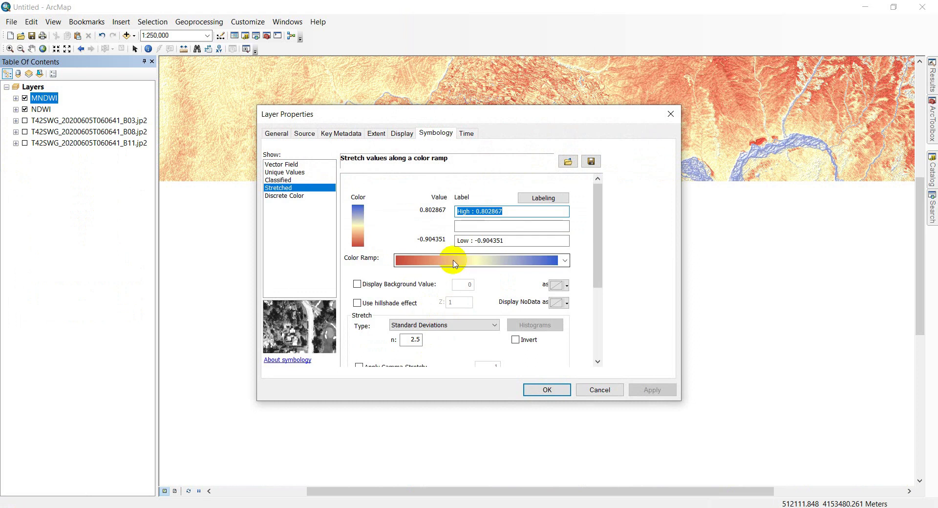
left_click(277, 180)
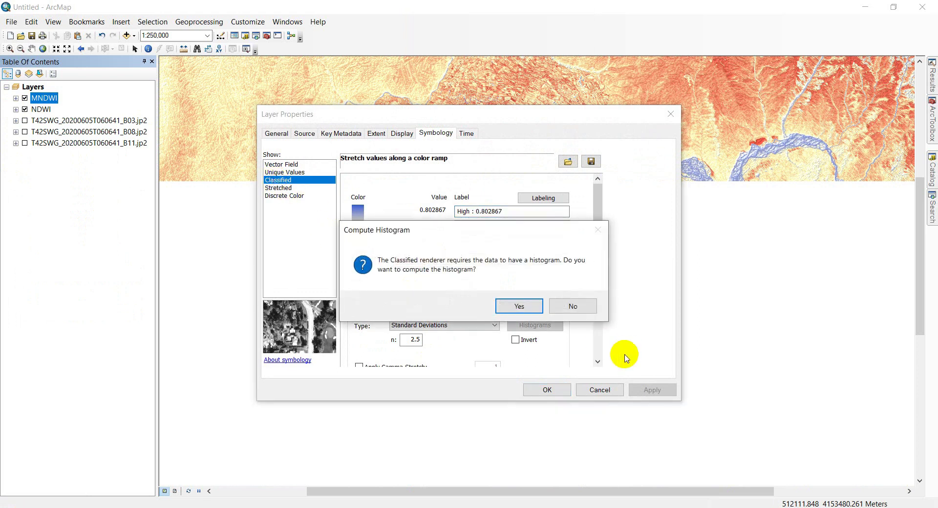
left_click(519, 307)
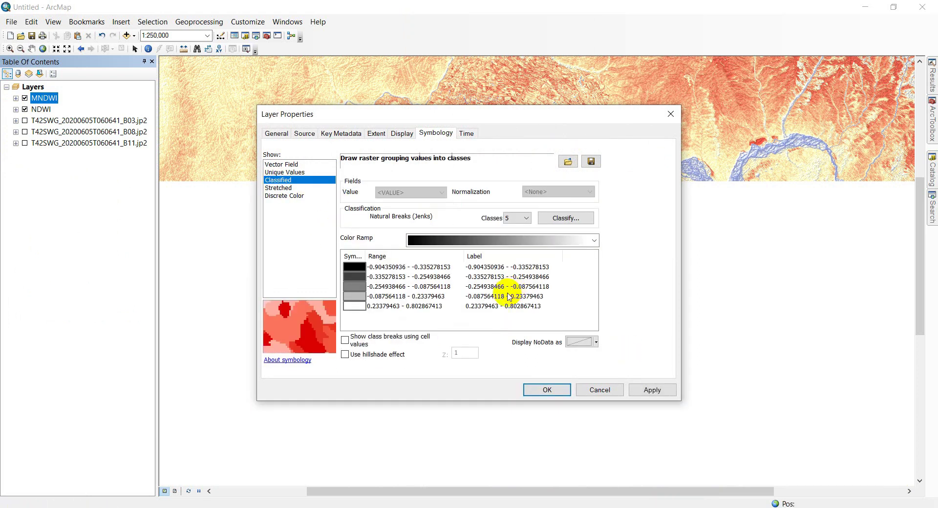
left_click(524, 218)
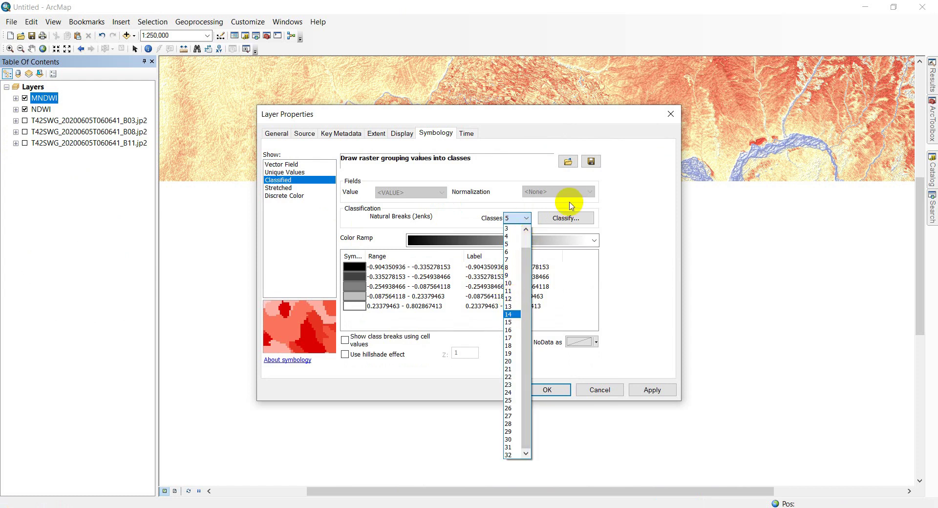
left_click(514, 323)
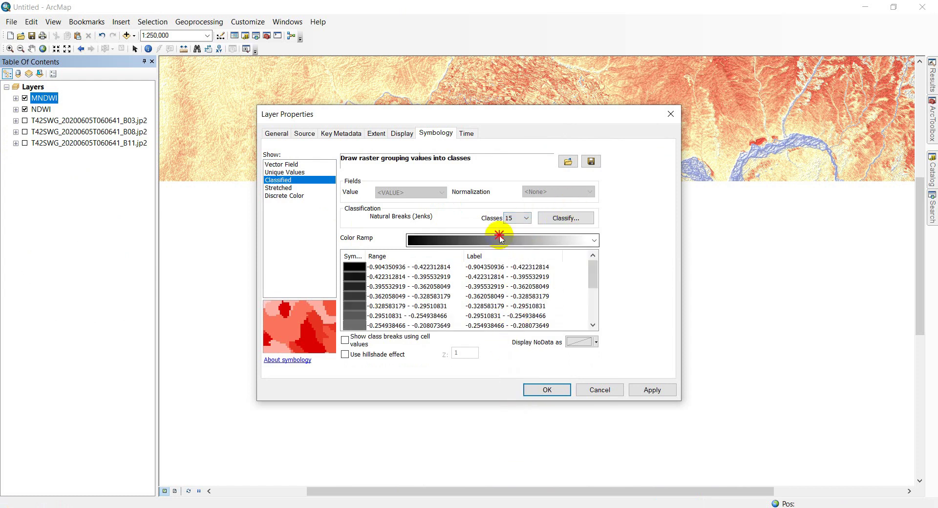
Step: Give the MNDWI classes a red-yellow-blue color ramp and a hillshade effect with Z 5, and collapse the layer's legend
left_click(498, 238)
scroll(514, 249, "down", 5)
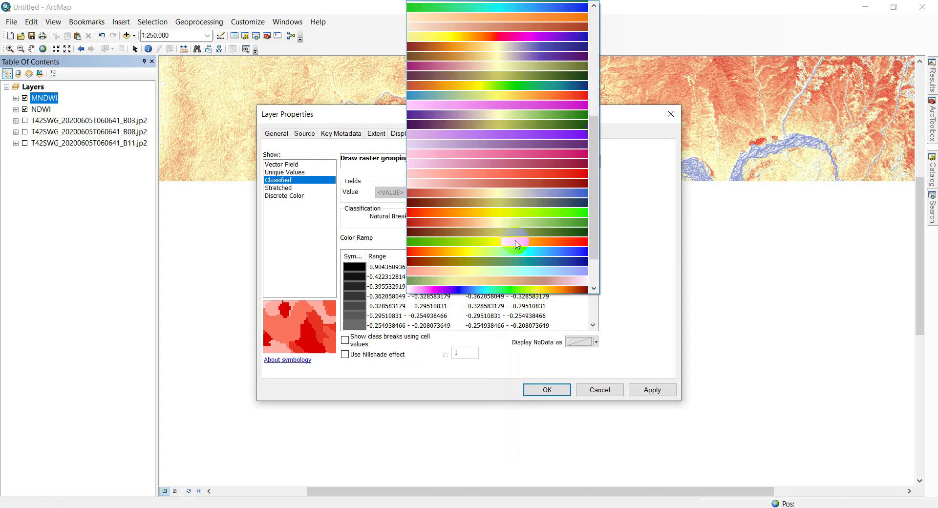
left_click(519, 185)
left_click(391, 354)
left_click_drag(462, 352, 431, 356)
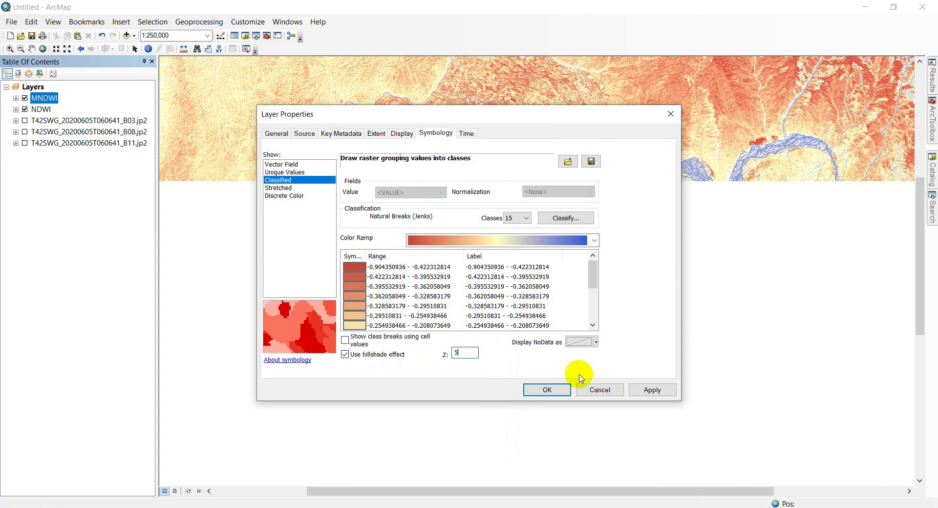
left_click(648, 390)
left_click(548, 390)
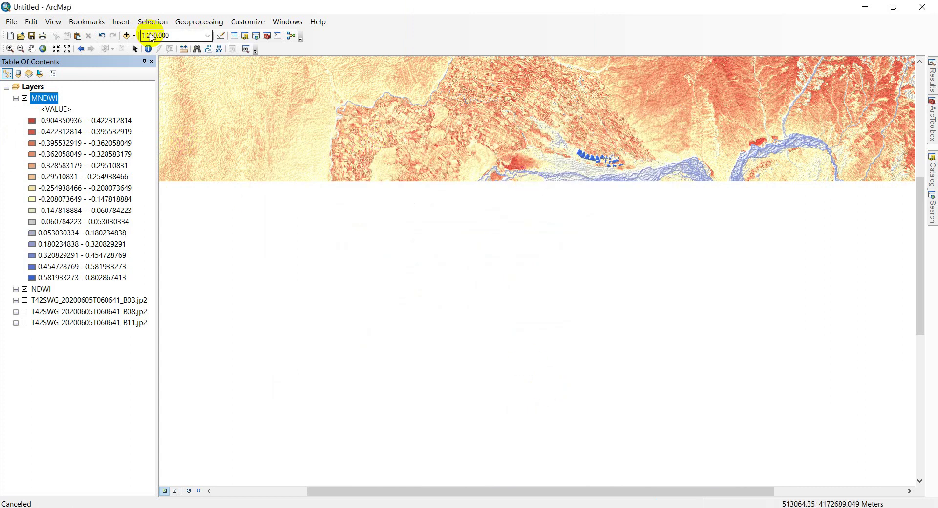
left_click(43, 49)
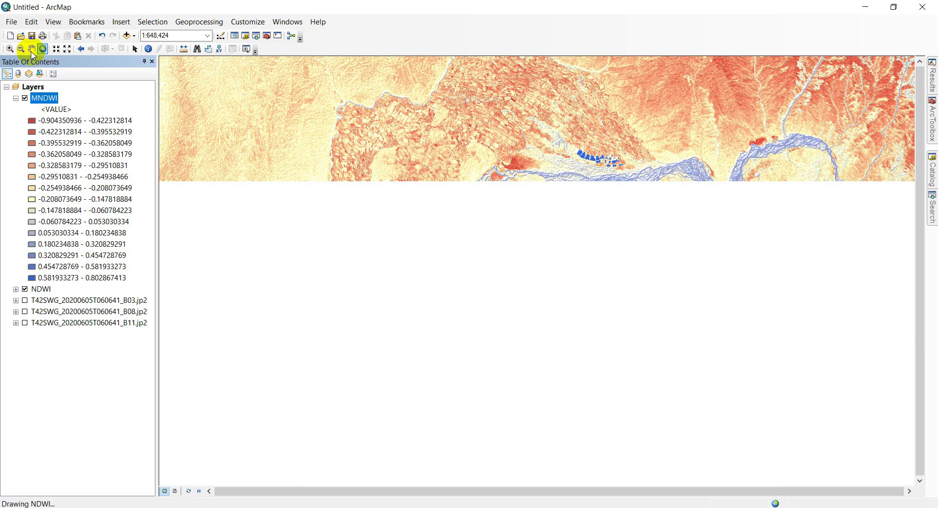
scroll(592, 215, "up", 5)
scroll(533, 224, "up", 2)
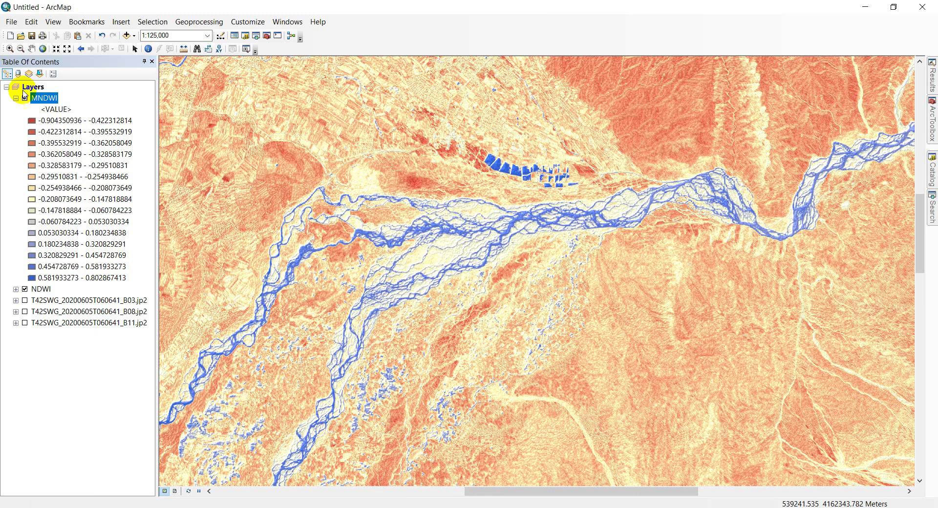
left_click(16, 98)
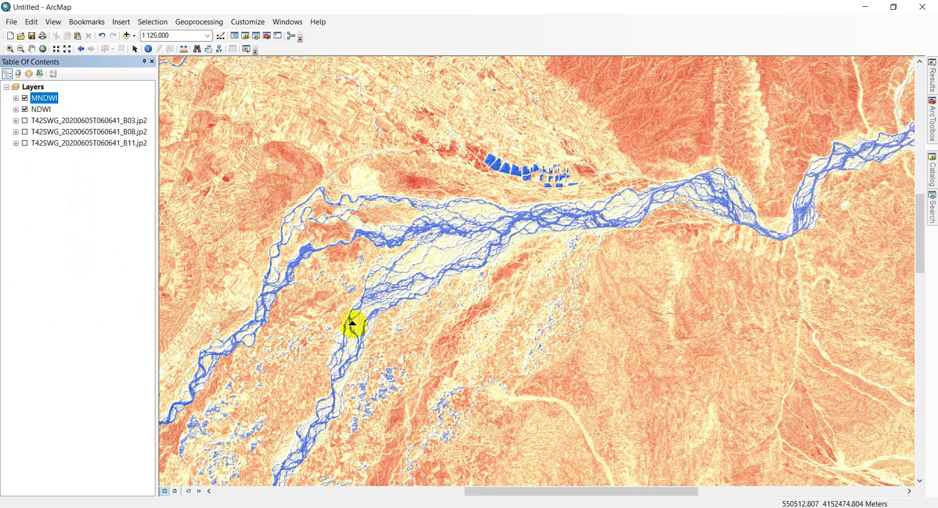
Step: Check the WRI formula on the PowerPoint slide, return to ArcMap and add the red band T42SWG_20200605T060641_B04.jp2 from IMG_DATA
key("alt+Tab")
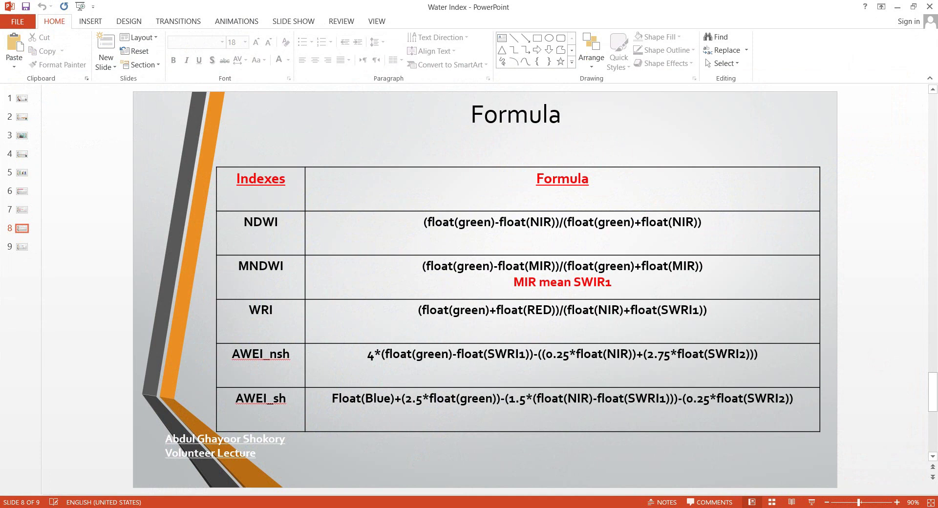
key("alt+Tab")
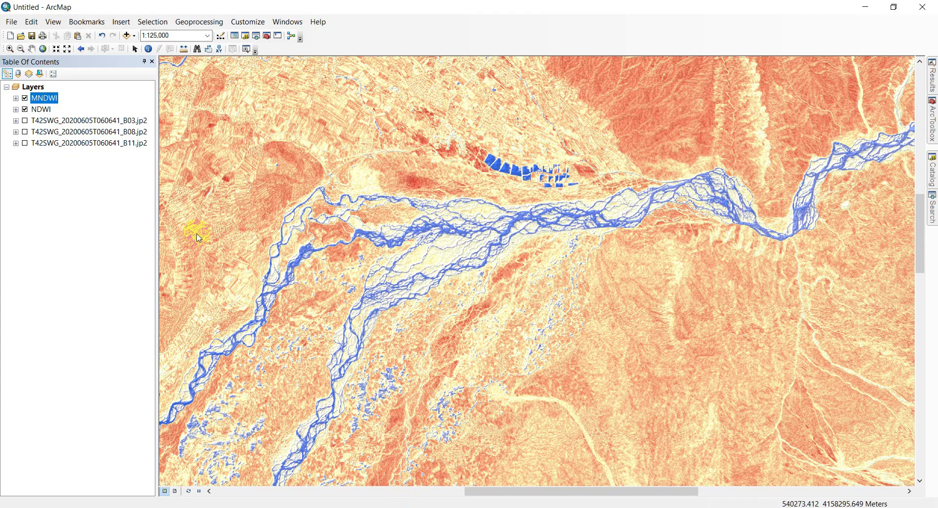
left_click(127, 35)
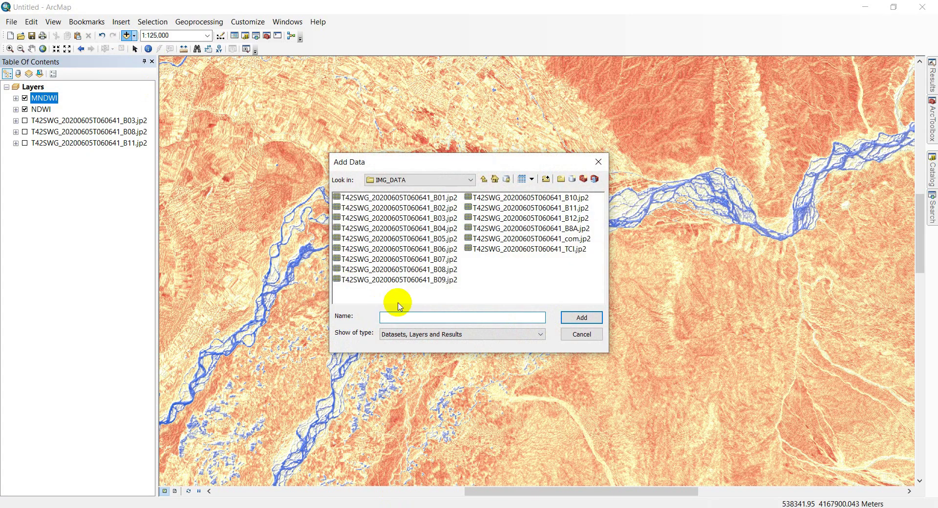
left_click(430, 229)
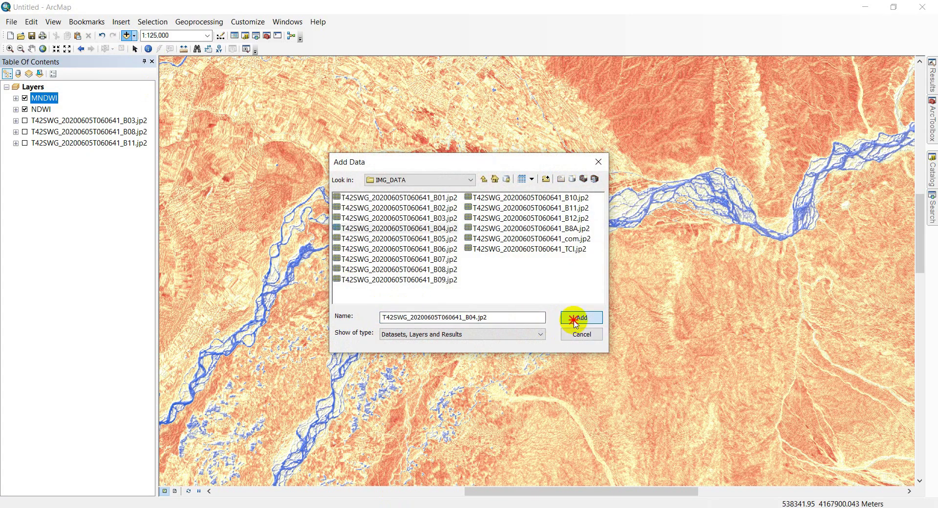
left_click(581, 319)
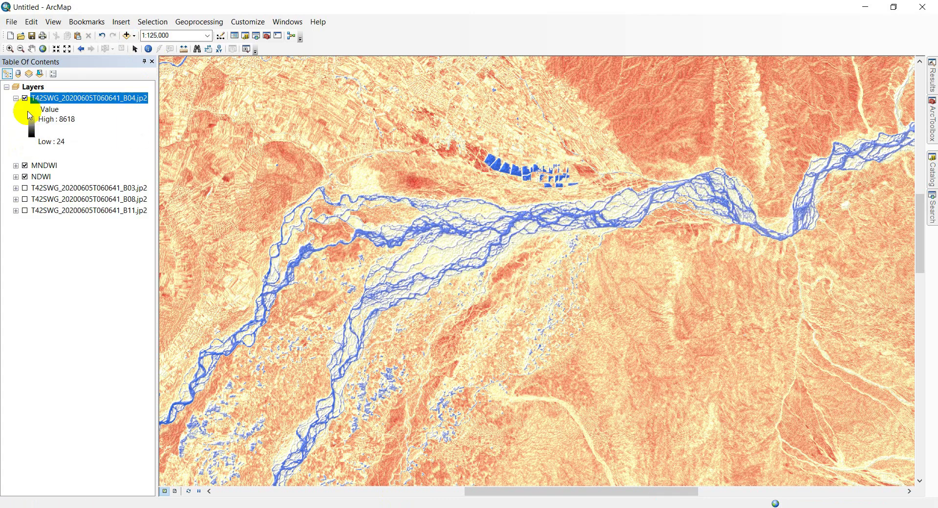
Step: Collapse the B04 layer's legend, move the layer between B03 and B08, and turn off all visible layers
left_click(16, 99)
left_click_drag(63, 95, 17, 130)
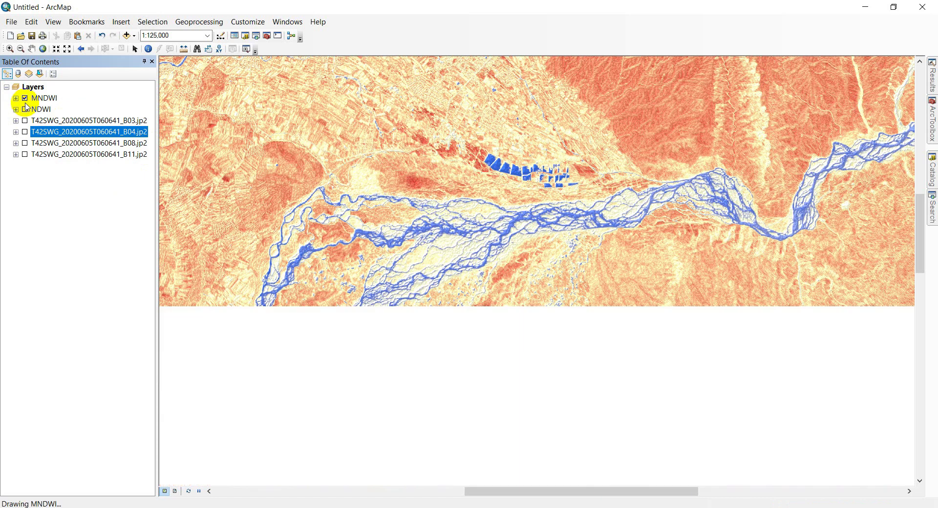
left_click(25, 98)
Step: Open Raster Calculator and enter the WRI numerator as Float("T42SWG_20200605T060641_B03.jp2" + "T42SWG_20200605T060641_B04.jp2"), checking the formula slide in PowerPoint
left_click(932, 210)
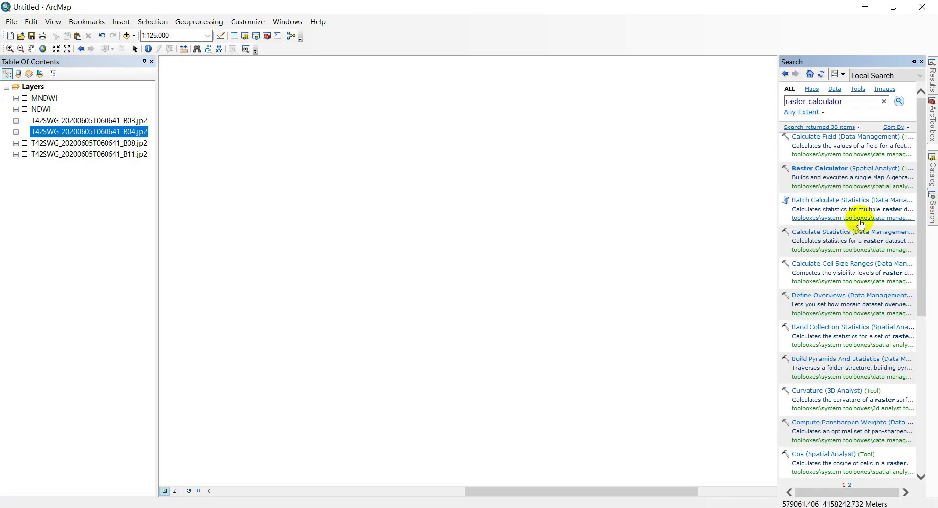
left_click(816, 169)
left_click(440, 206)
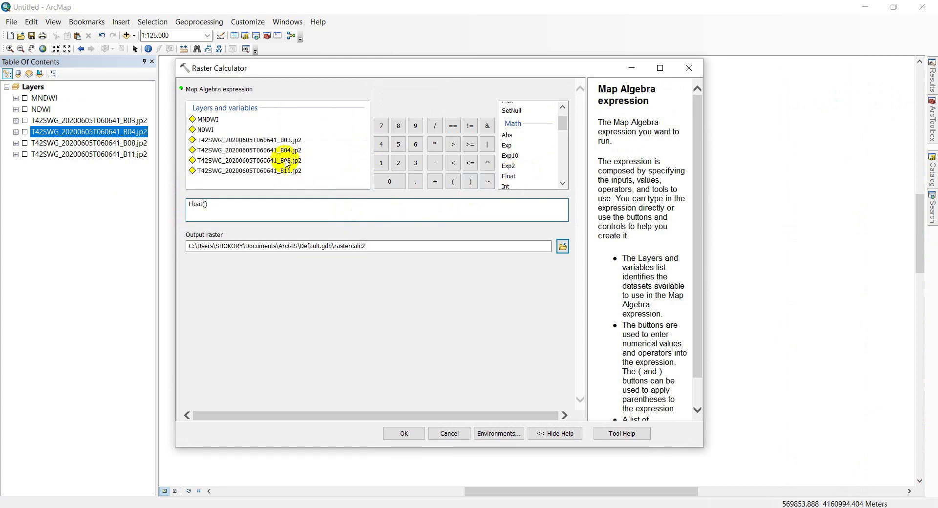
key("alt+Tab")
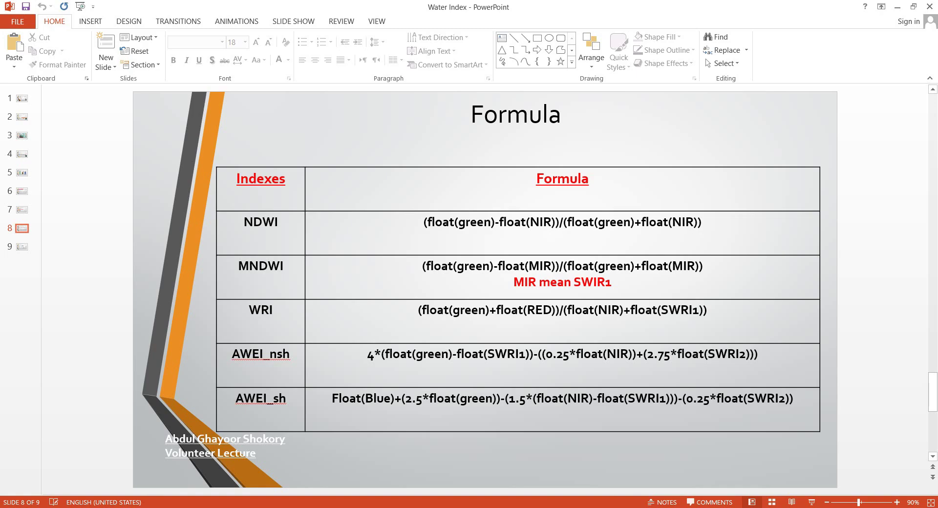
key("alt+Tab")
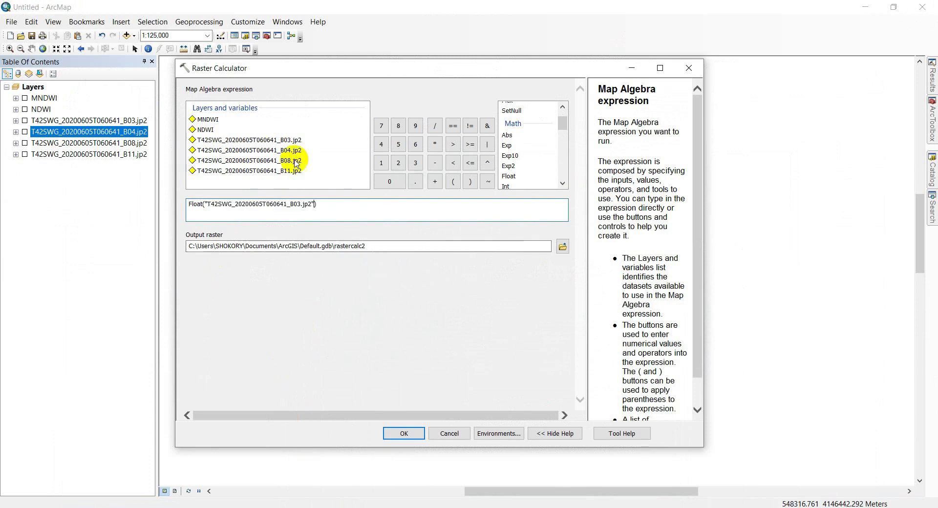
left_click(435, 181)
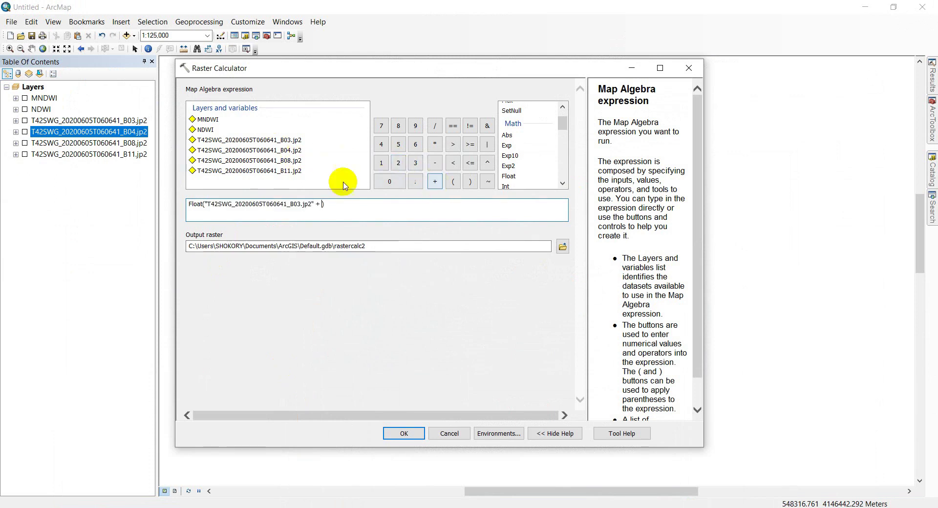
double_click(259, 154)
Step: Divide the expression by Float("T42SWG_20200605T060641_B08.jp2" + "T42SWG_20200605T060641_B11.jp2") and run it with D:\test\WRI as the output raster
left_click(432, 128)
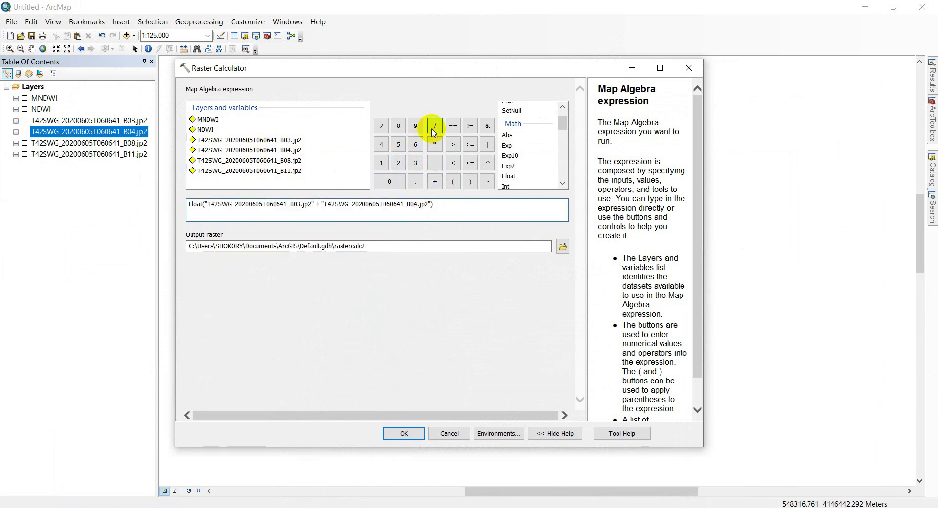
double_click(519, 176)
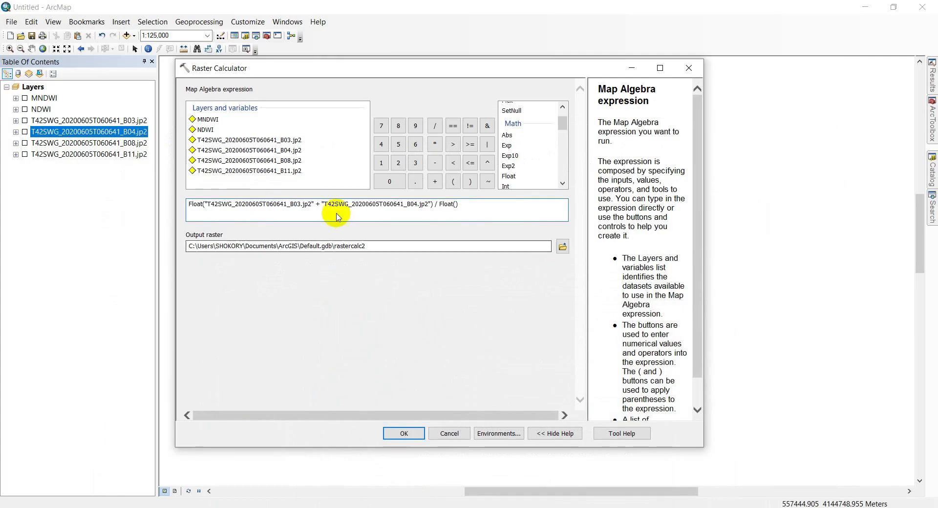
double_click(277, 161)
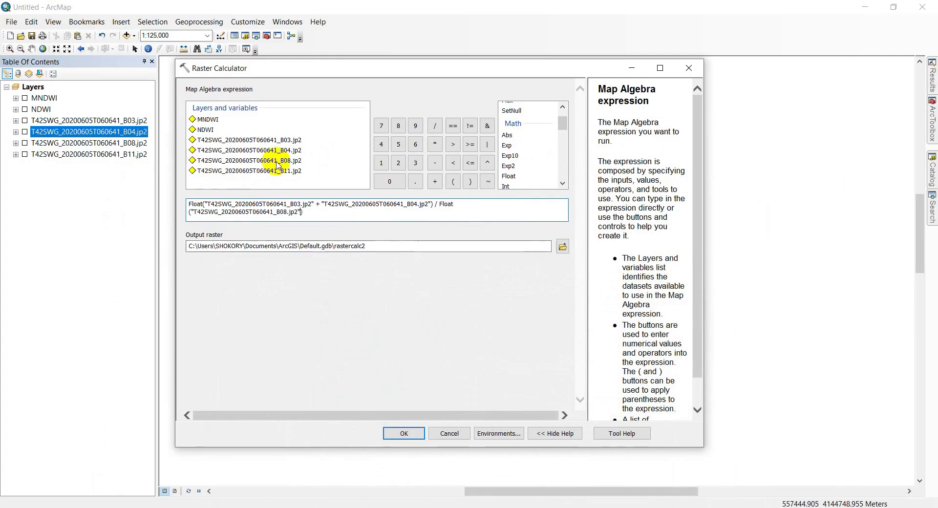
left_click(435, 182)
double_click(285, 171)
left_click(564, 248)
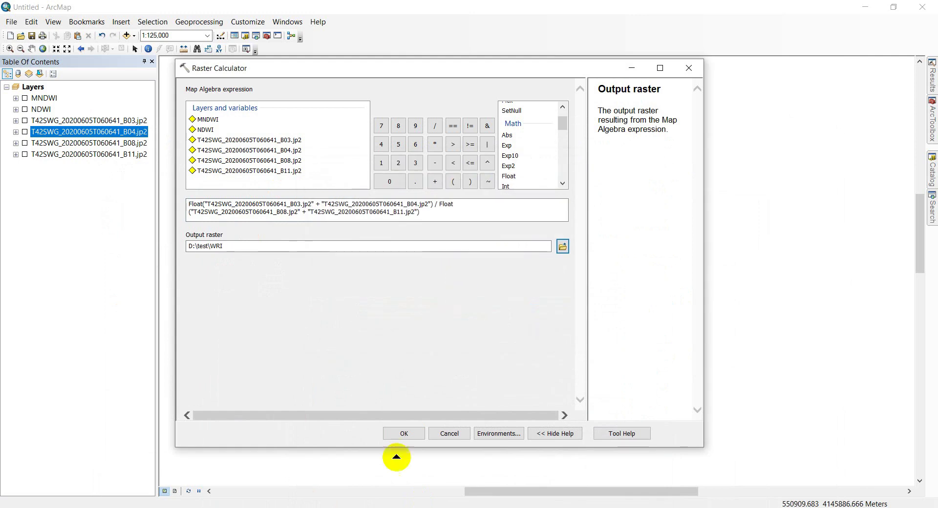
left_click(413, 434)
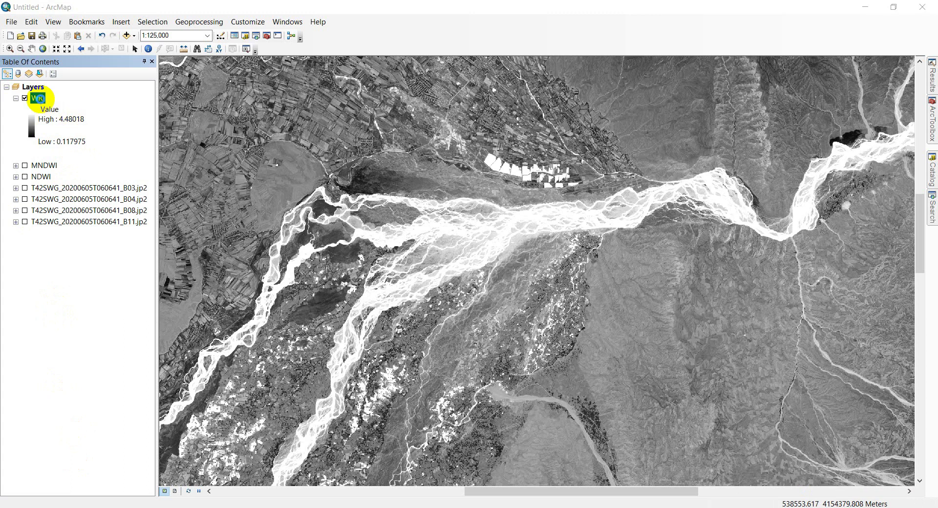
Step: Apply a red-yellow-blue color ramp to the WRI layer's stretched symbology and view the result at 1:200,000
double_click(38, 98)
left_click(442, 258)
scroll(494, 255, "down", 6)
left_click(478, 211)
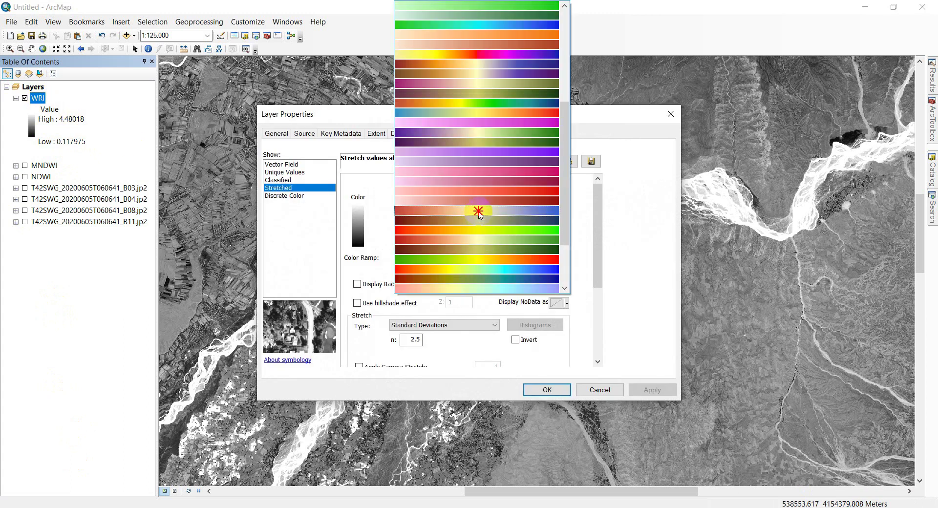
left_click(653, 390)
left_click(547, 390)
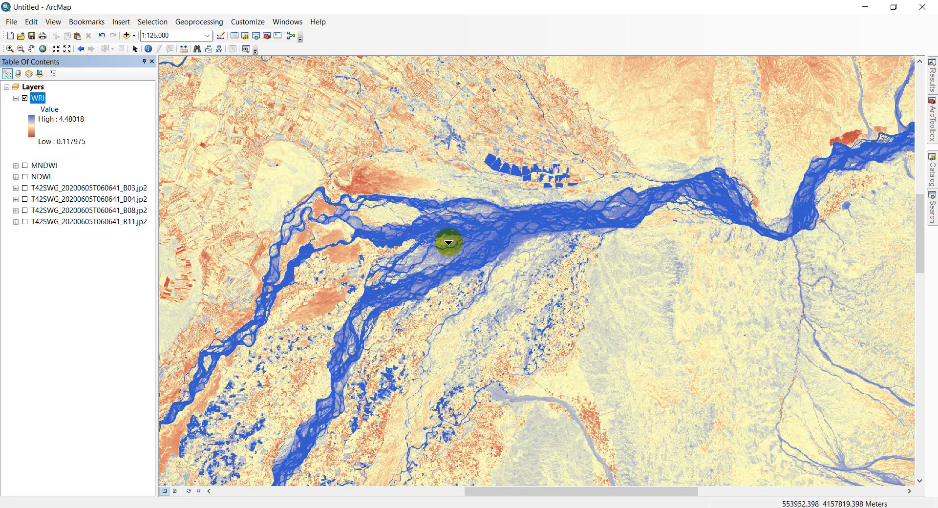
scroll(449, 242, "down", 3)
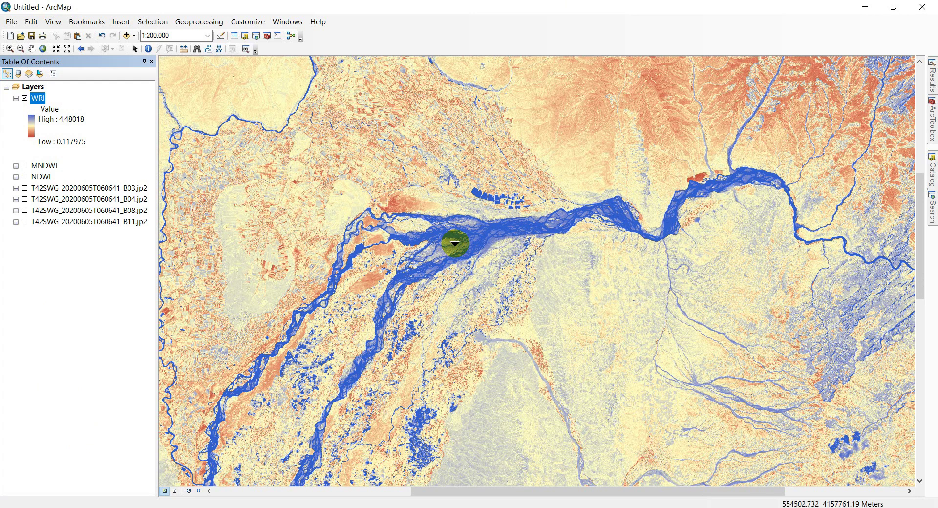
Step: Switch the WRI layer to classified symbology, computing its histogram, with 15 Natural Breaks (Jenks) classes
right_click(39, 99)
left_click(93, 267)
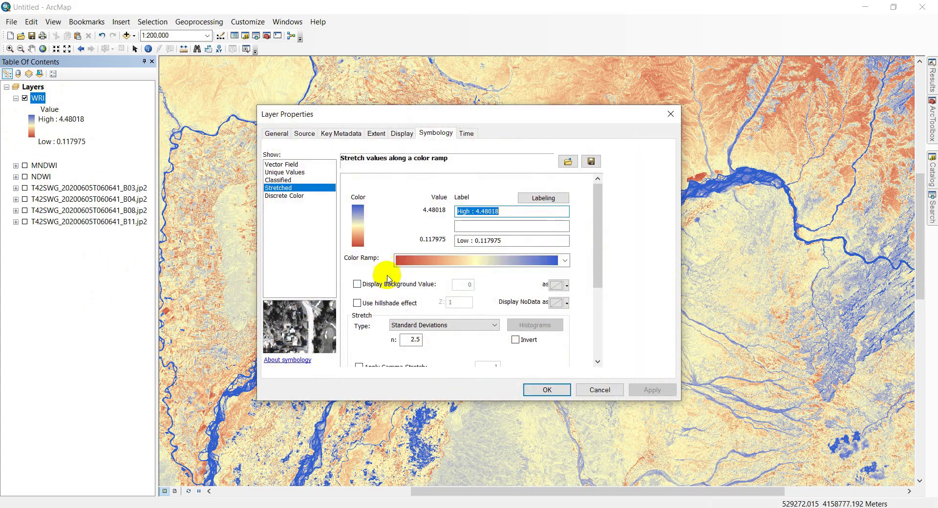
left_click(292, 181)
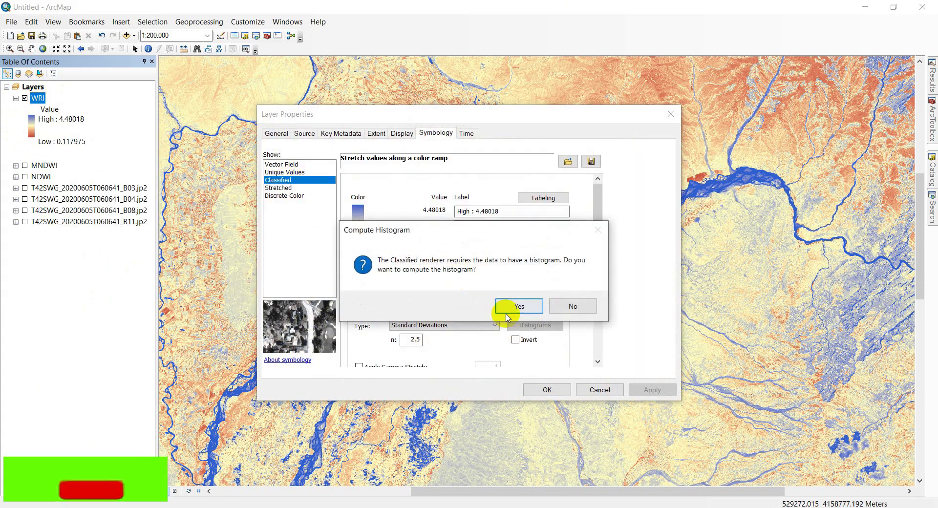
left_click(519, 307)
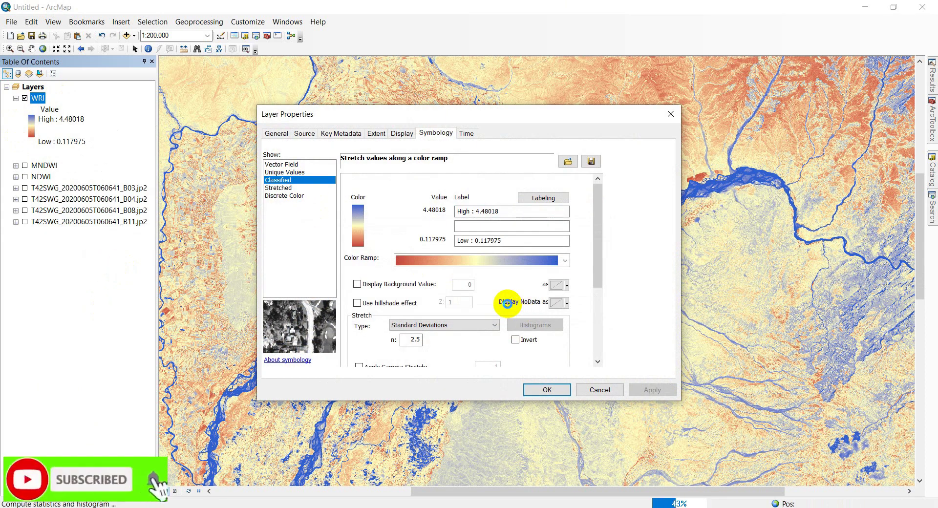
left_click(527, 218)
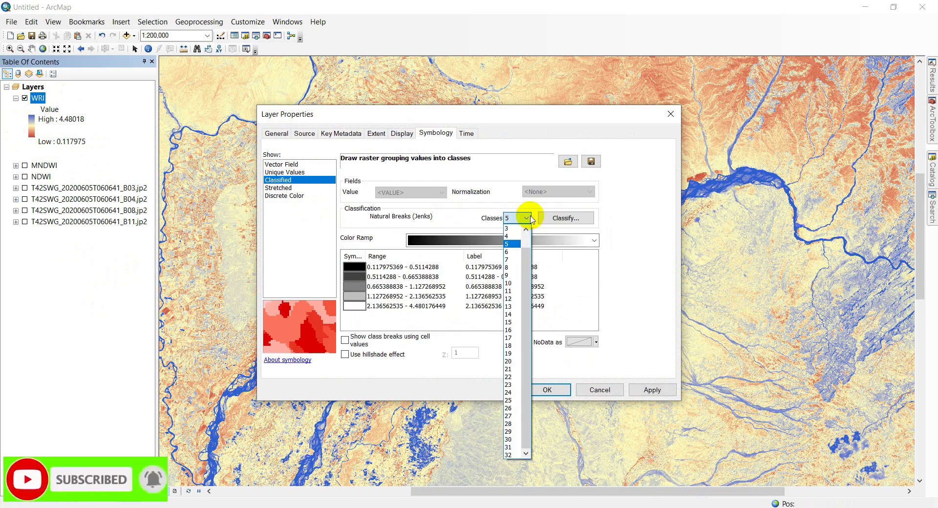
left_click(509, 322)
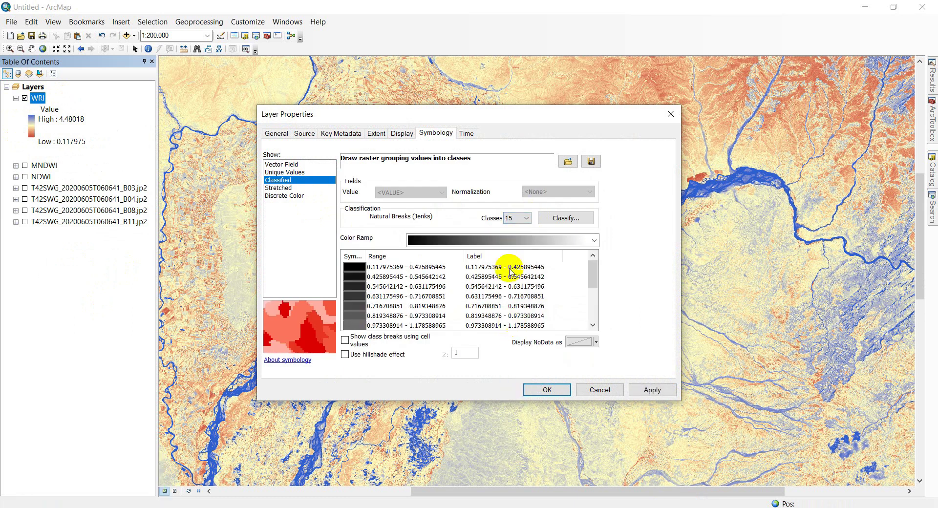
Step: Apply a red-yellow-blue color ramp with hillshade effect to the classified WRI layer and inspect the river area at 1:62,500
left_click(505, 240)
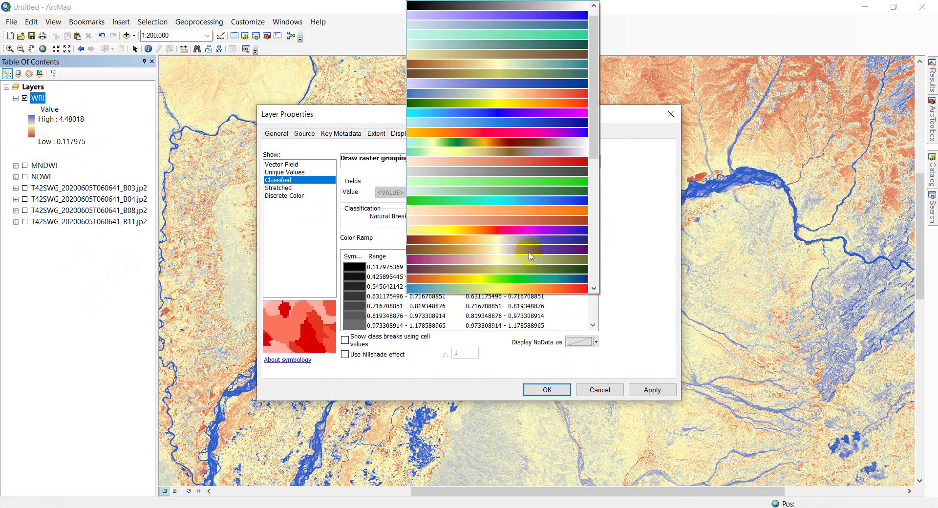
scroll(531, 279, "down", 4)
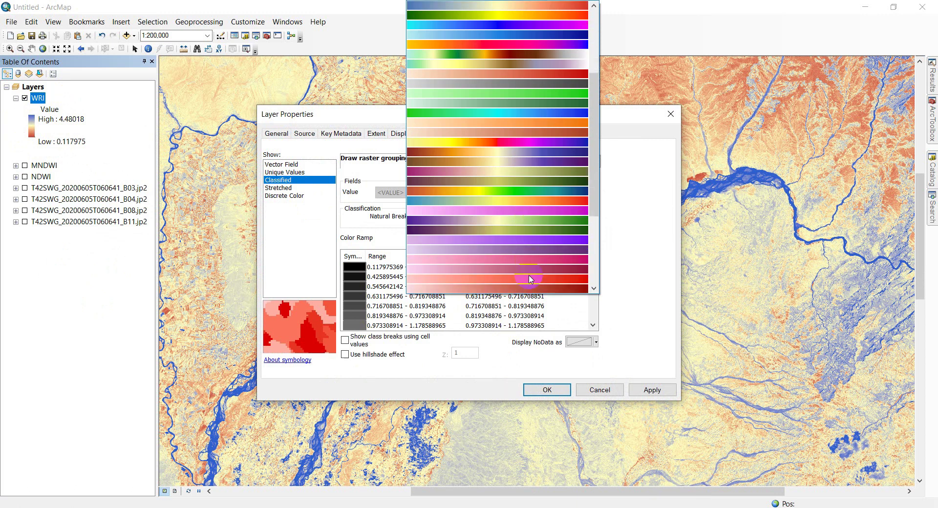
scroll(531, 278, "down", 2)
left_click(517, 213)
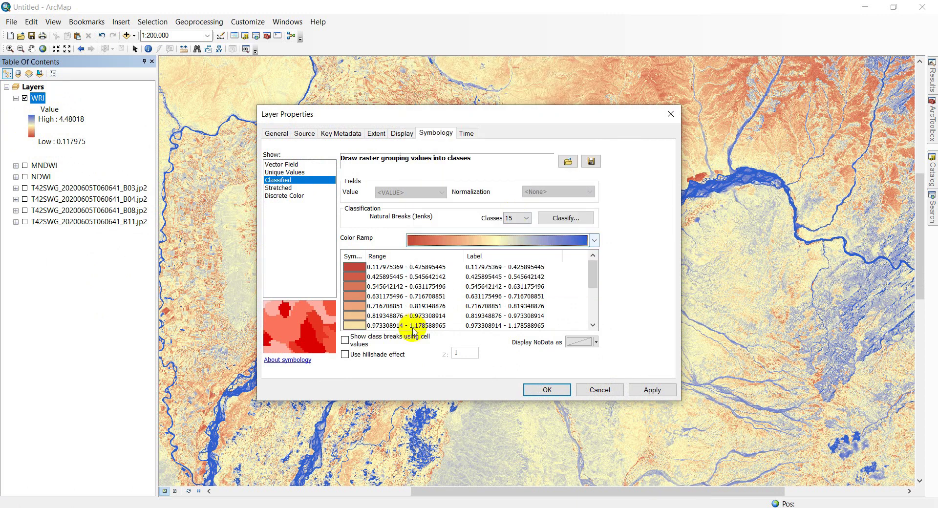
left_click(396, 355)
double_click(465, 353)
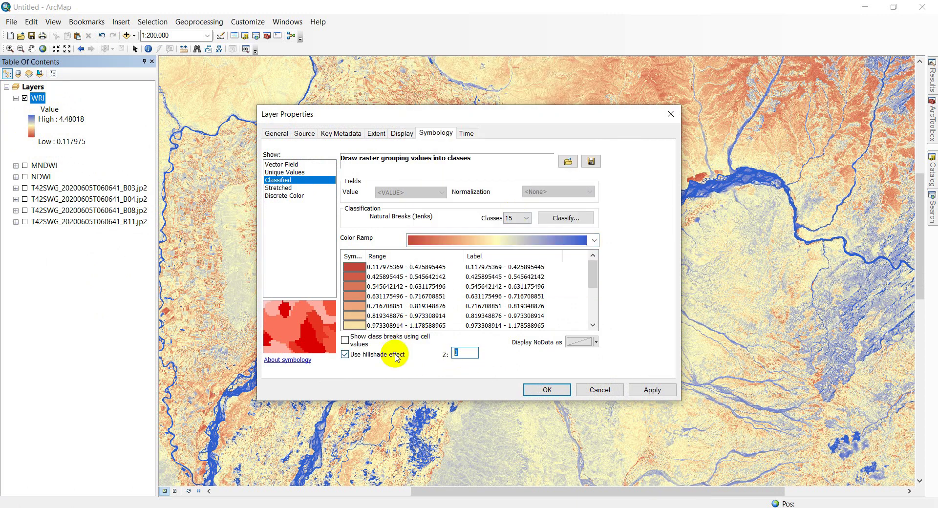
left_click(654, 390)
left_click(548, 390)
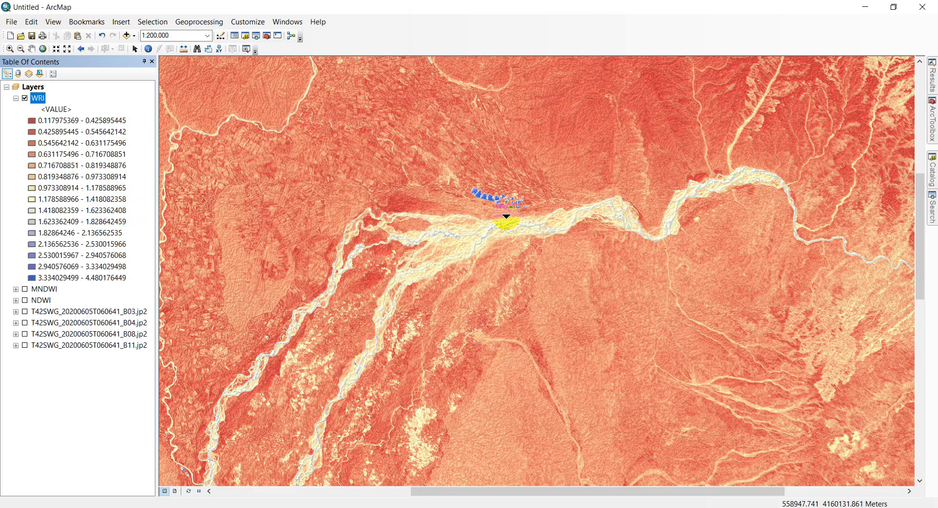
scroll(506, 216, "down", 5)
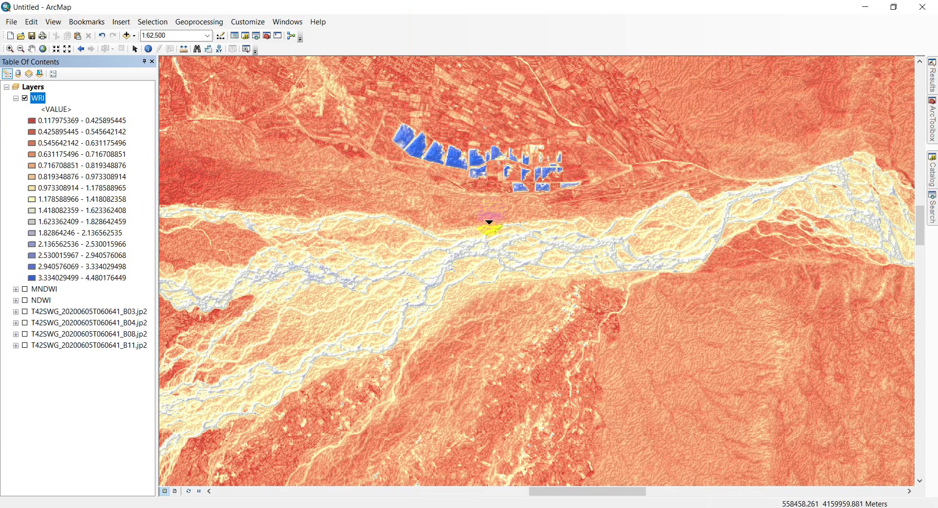
Step: Compare WRI against MNDWI by toggling the WRI layer's visibility, and leave both layers hidden
left_click(16, 99)
left_click(24, 110)
left_click(31, 99)
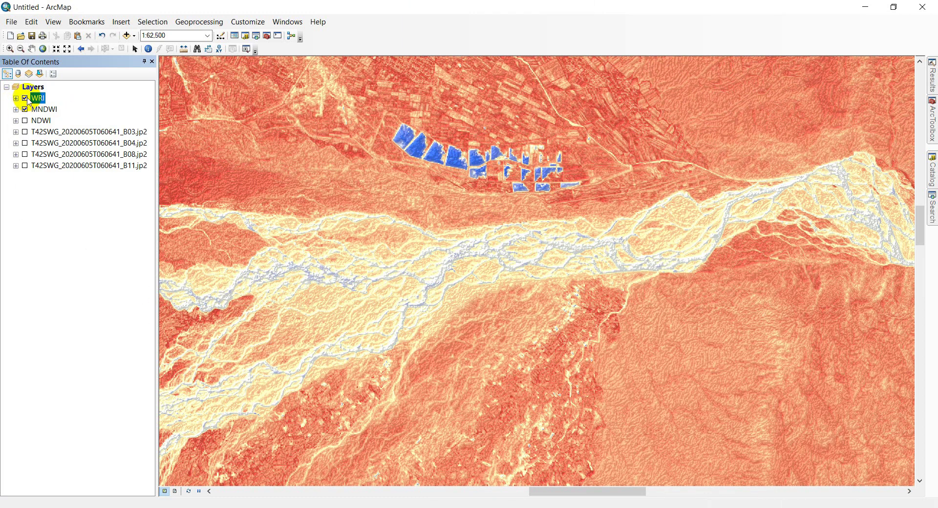
left_click(25, 99)
left_click(25, 99)
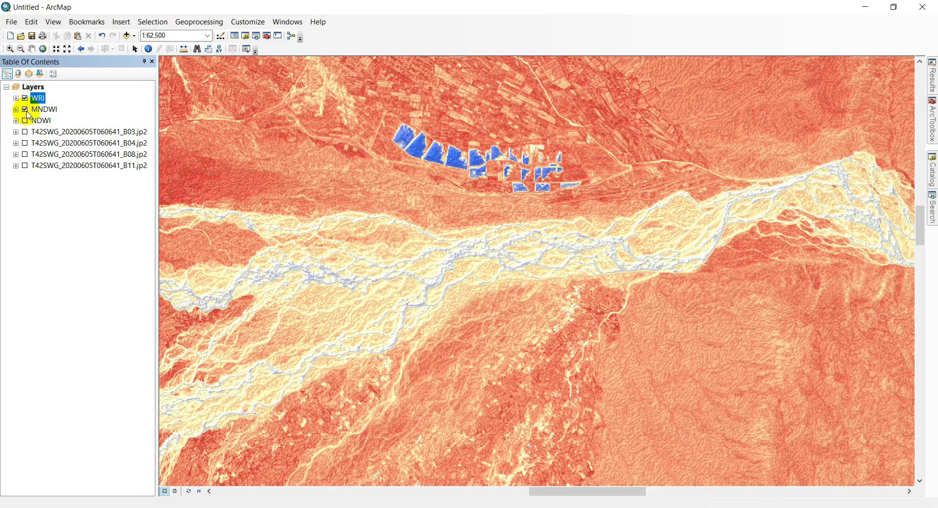
left_click(24, 109)
left_click(25, 98)
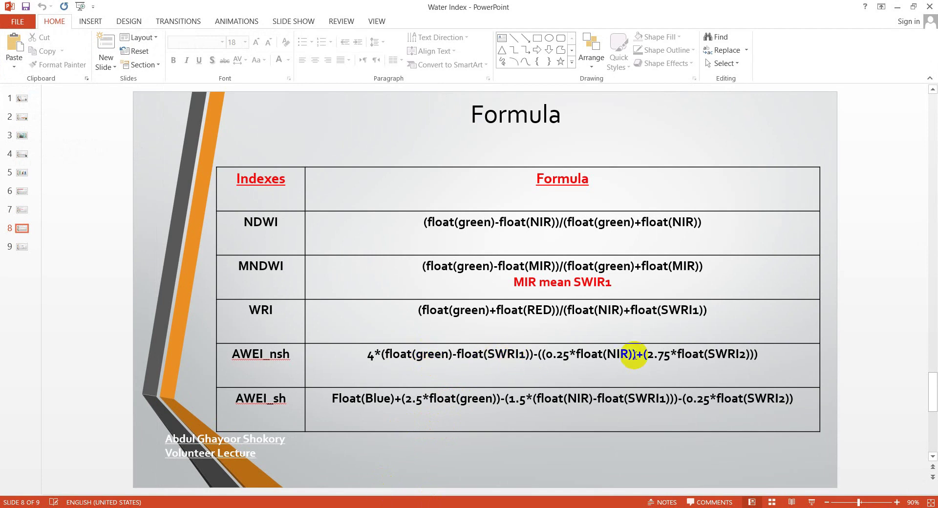
Step: Check the AWEI_nsh formula on the PowerPoint slide and add the band T42SWG_20200605T060641_B12.jp2 to the ArcMap document
left_click(248, 466)
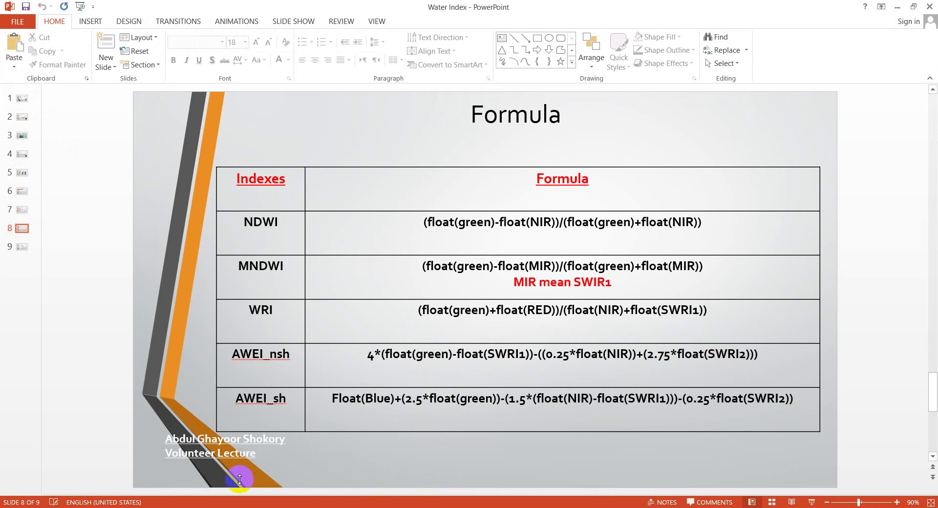
key("alt+Tab")
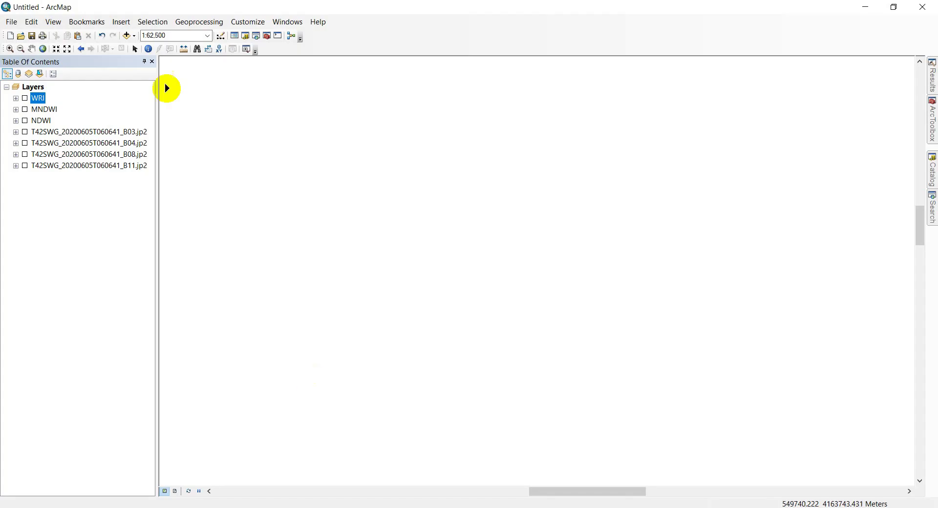
left_click(130, 37)
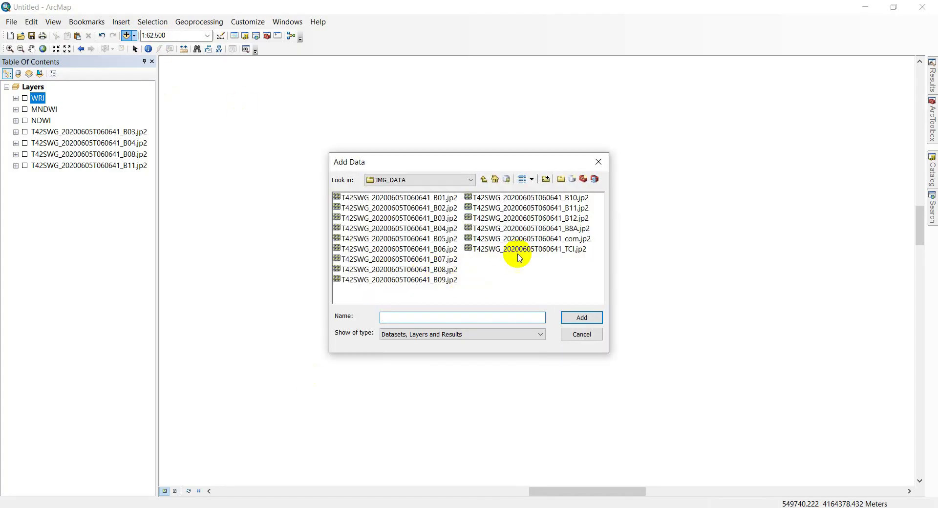
left_click(529, 221)
left_click(582, 317)
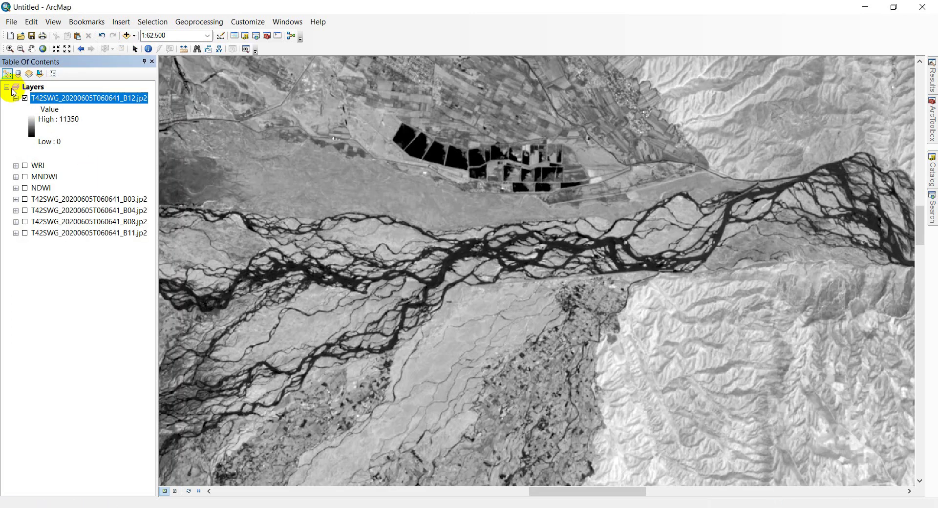
Step: Collapse and hide the B12 layer and move it below the B11 layer
left_click(15, 99)
left_click(25, 98)
left_click_drag(92, 97, 87, 202)
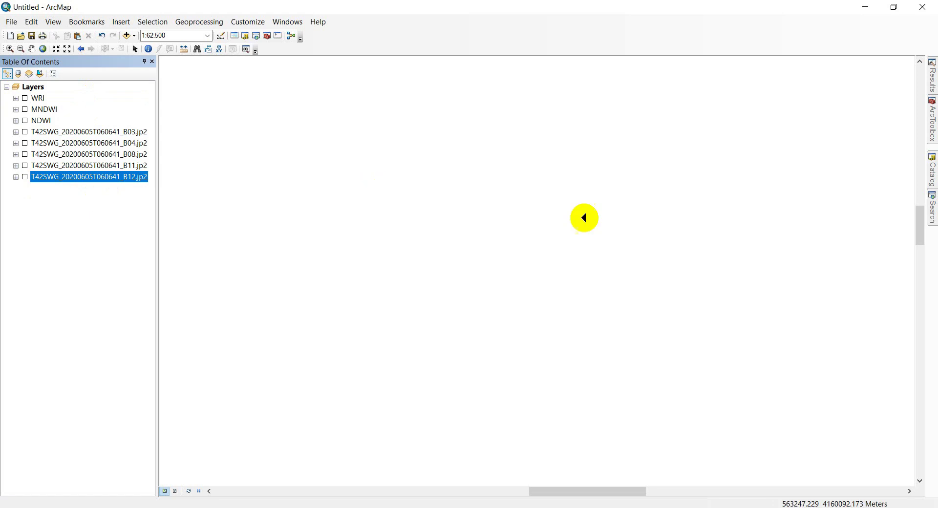
Step: In Raster Calculator, run 4 * (Float(B03) - Float(B11)) / ((0.25 * Float(B08)) + (2.75 * Float(B12))) with D:\test\AWEI_nsh as the output raster
left_click(933, 214)
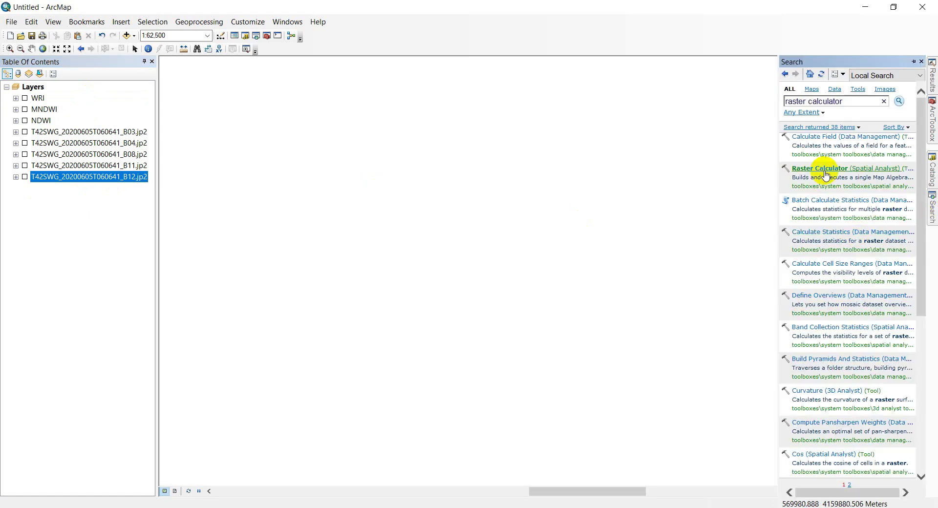
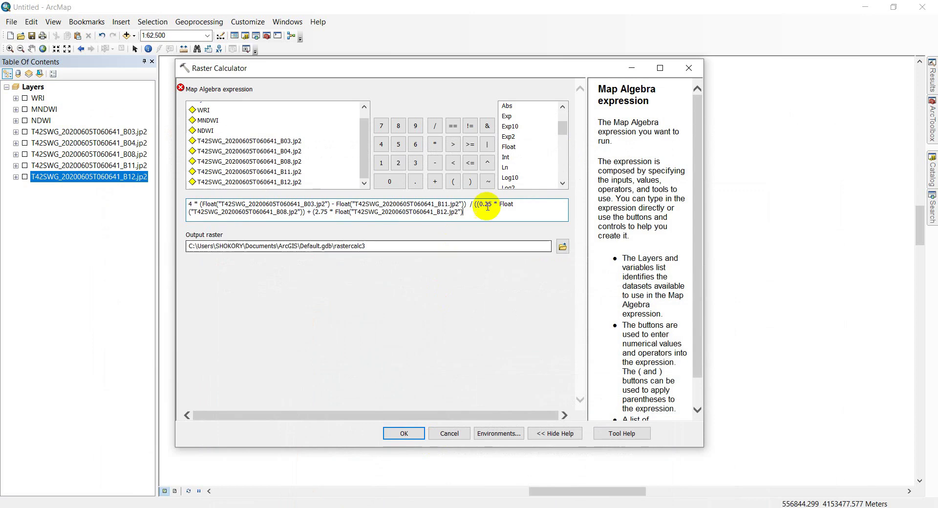
left_click(470, 182)
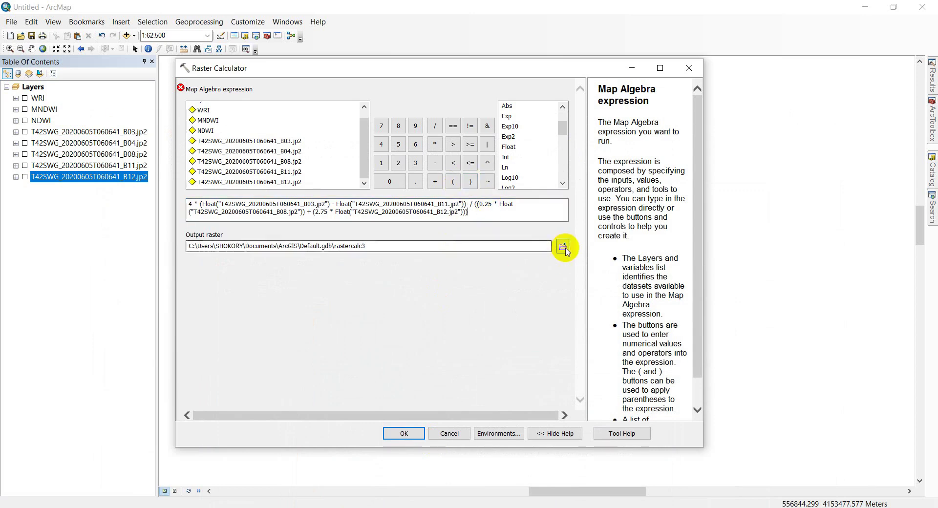
left_click(562, 247)
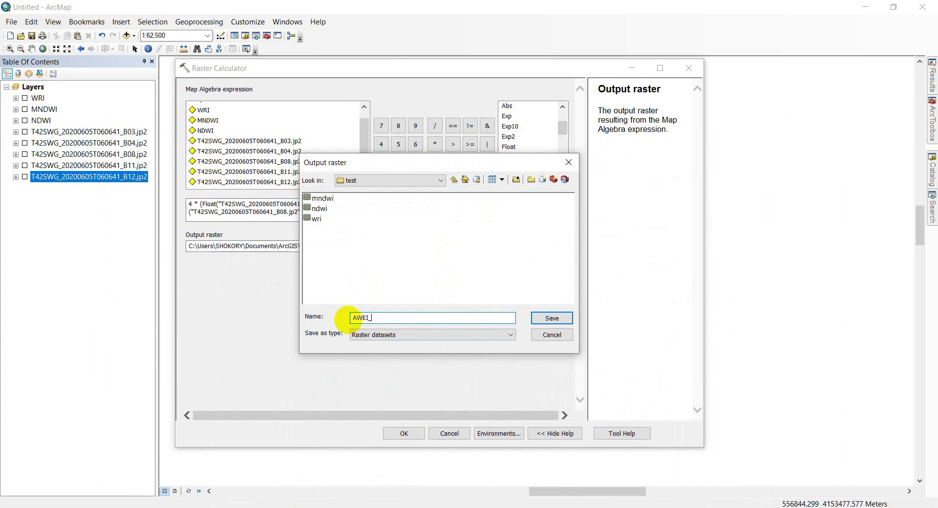
key("Return")
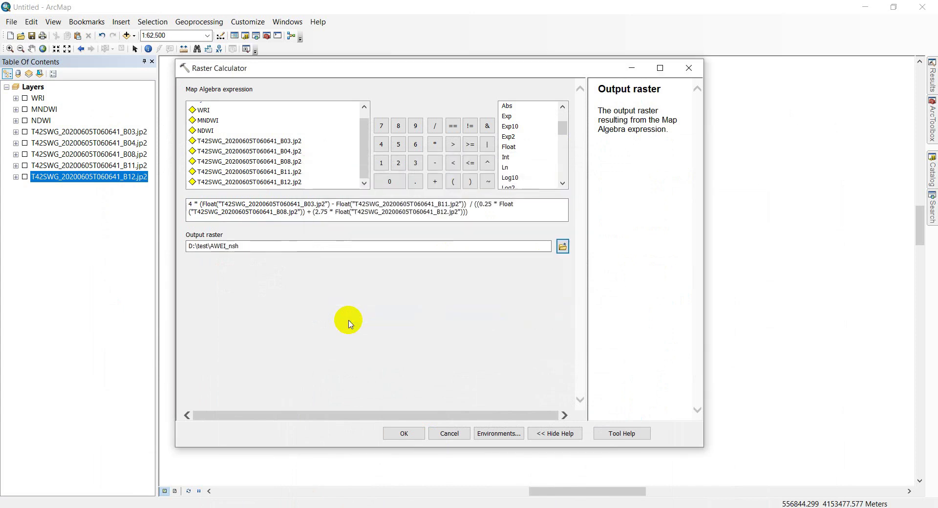
left_click(396, 433)
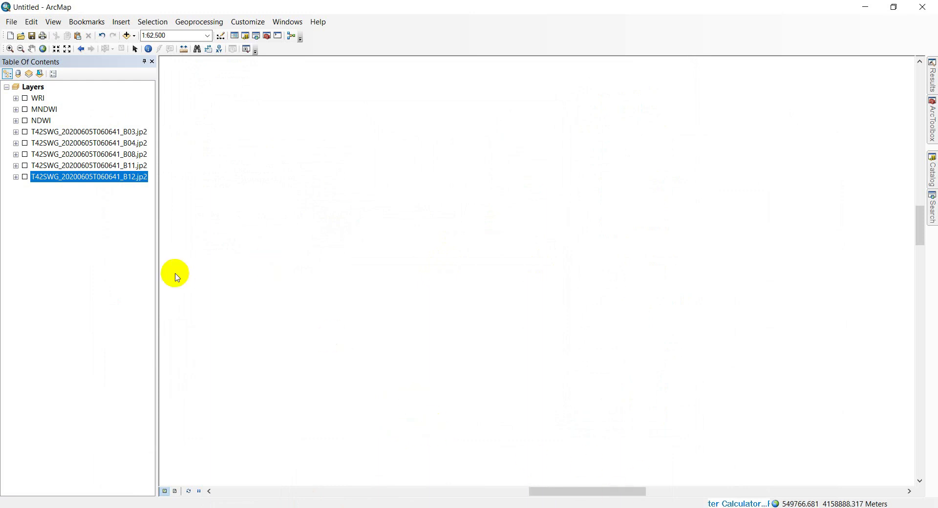
Step: Turn on the WRI, MNDWI and NDWI layers for comparison
left_click(24, 97)
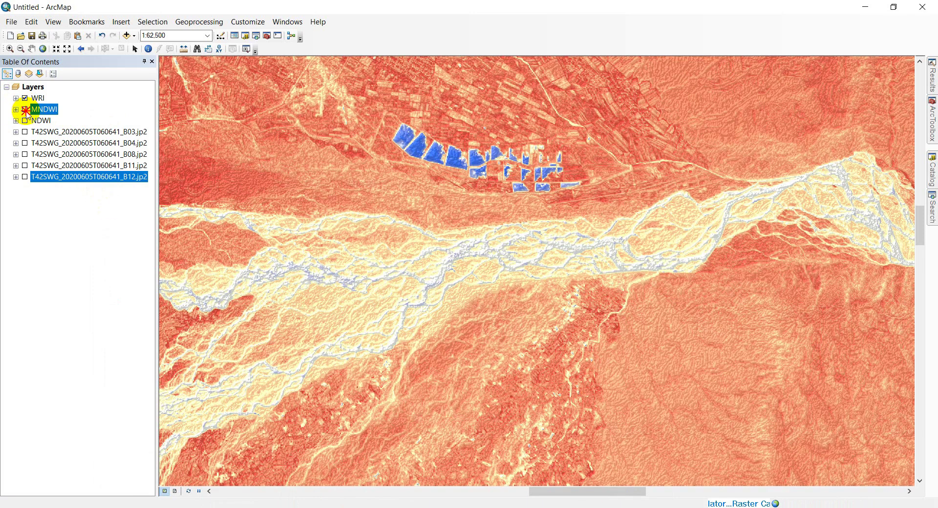
left_click(25, 109)
left_click(25, 121)
Step: Open Image Analysis and swipe the WRI layer across the ponds to compare it with the layer beneath
left_click(286, 22)
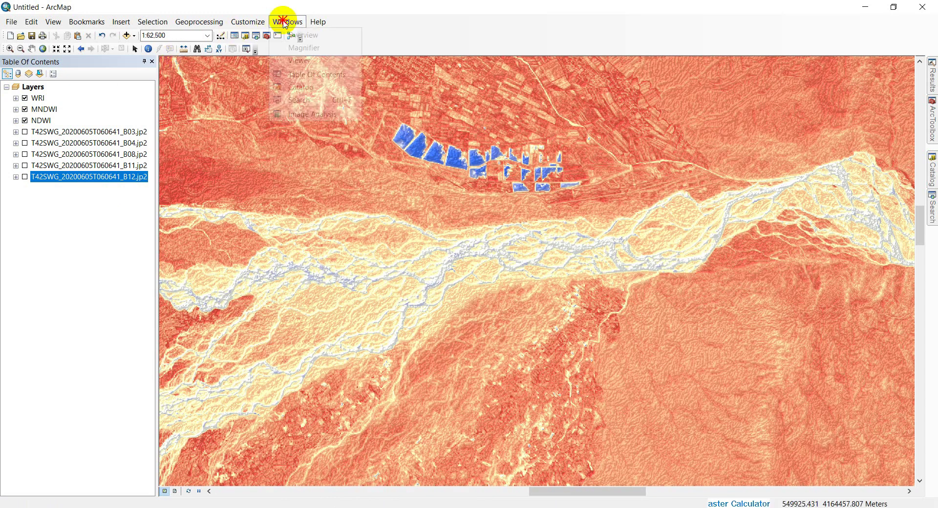
left_click(293, 116)
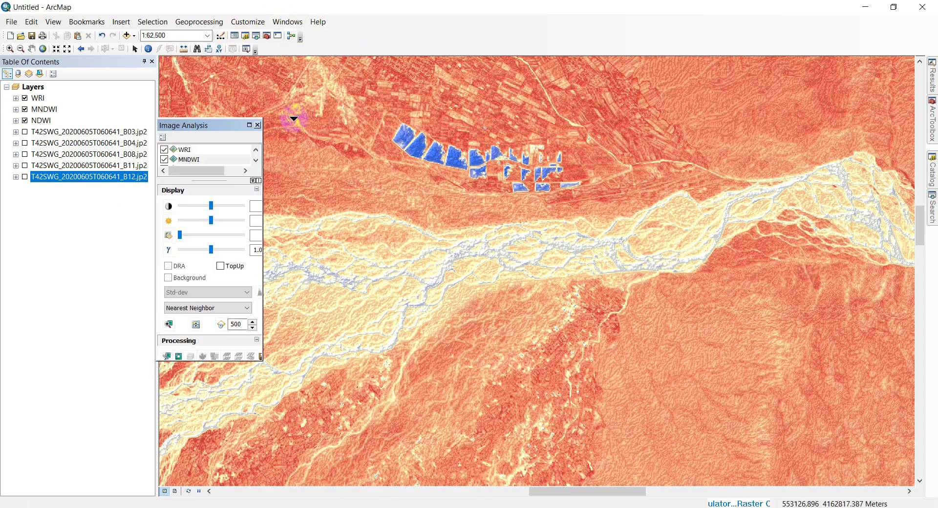
left_click(187, 151)
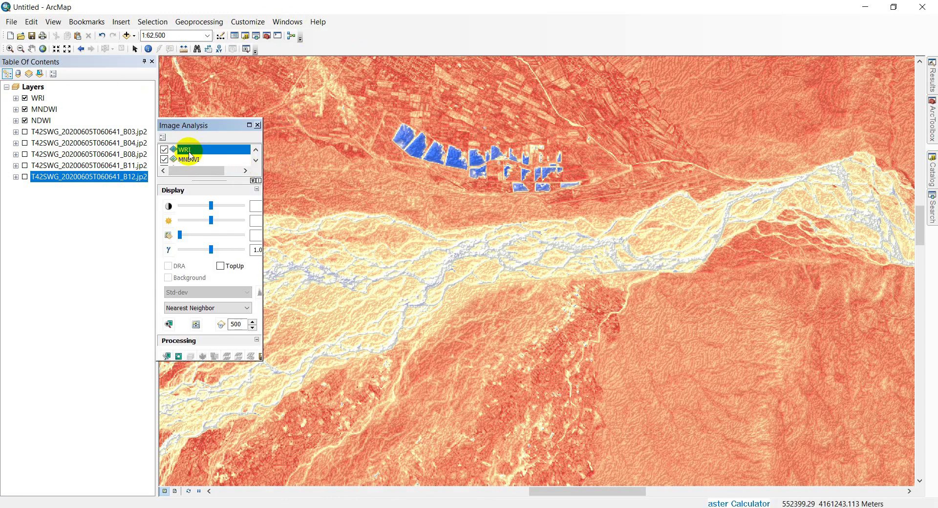
left_click(195, 325)
left_click(409, 154)
left_click_drag(409, 154, 470, 103)
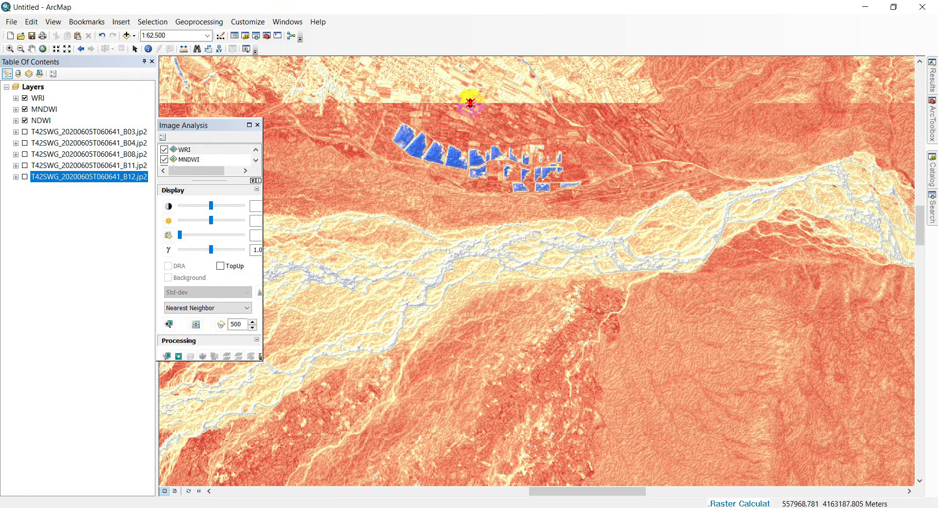
left_click_drag(470, 103, 470, 103)
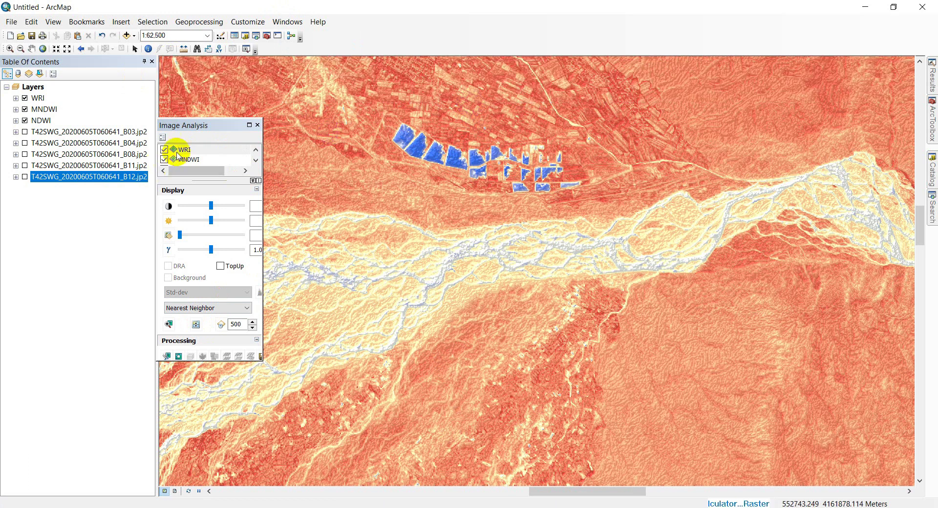
Step: Swipe with the MNDWI layer selected over the pond area and close Image Analysis
left_click(195, 160)
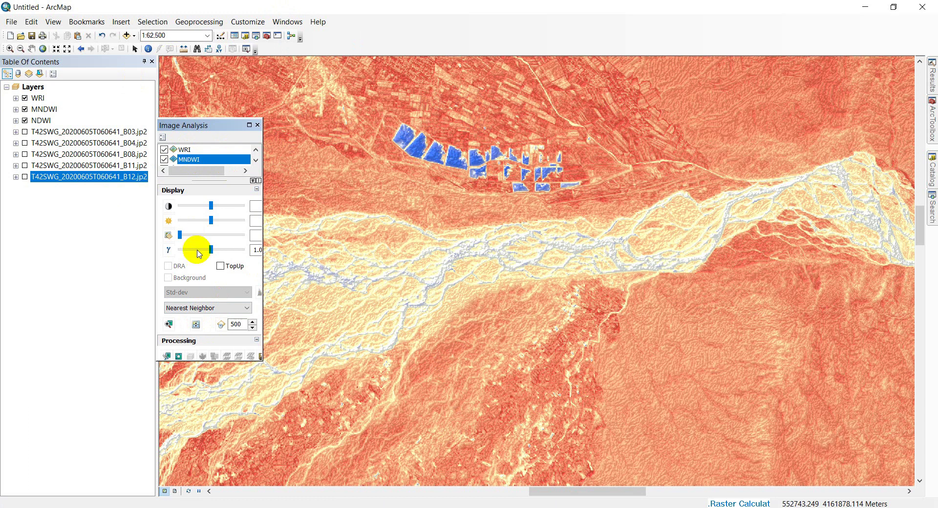
left_click_drag(477, 134, 448, 132)
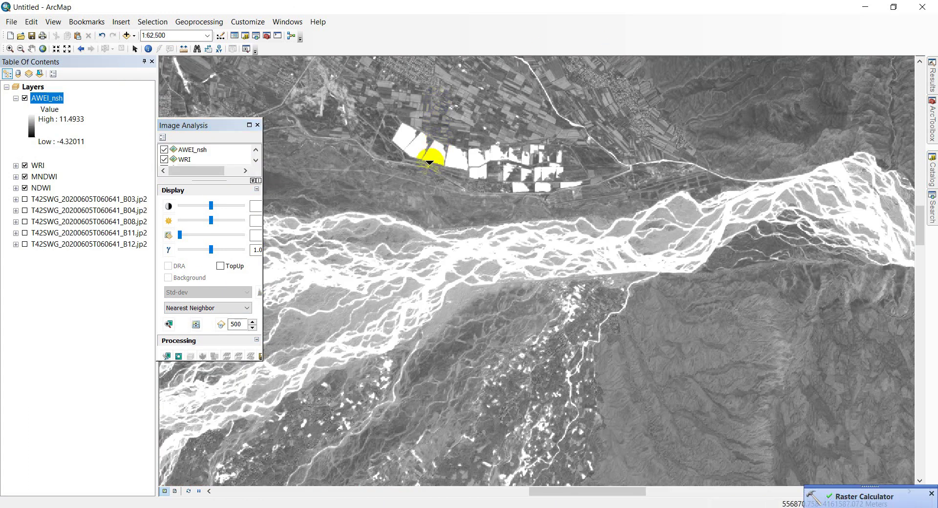
left_click(257, 125)
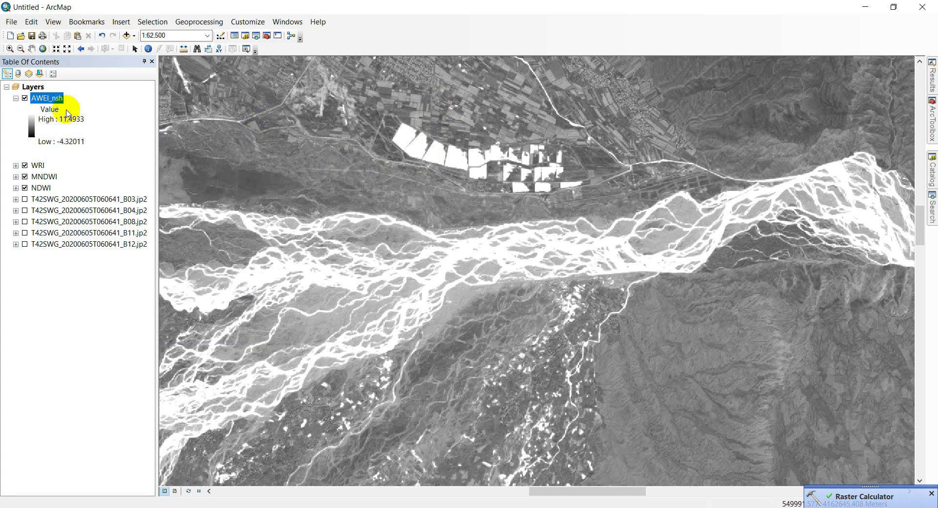
Step: Hide the NDWI, MNDWI and WRI layers so that only AWEI_nsh is displayed, with its legend expanded
left_click(15, 98)
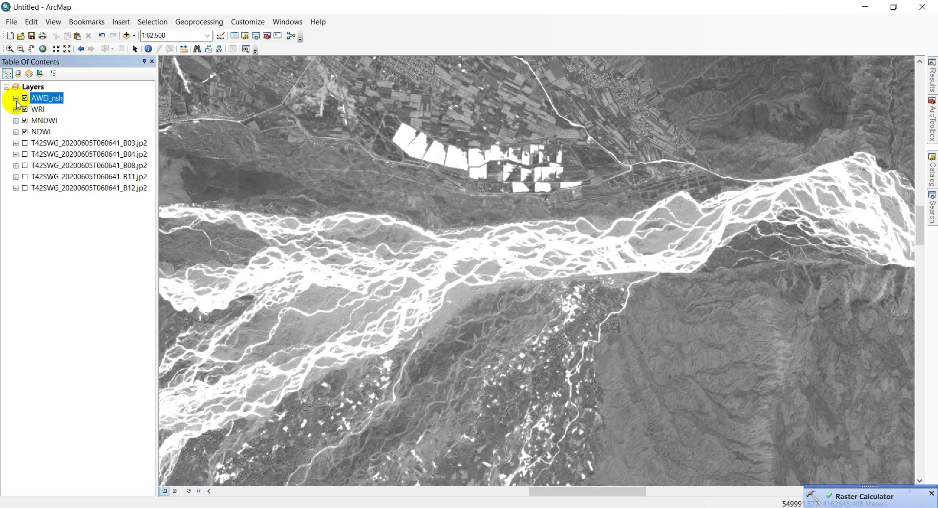
left_click(24, 132)
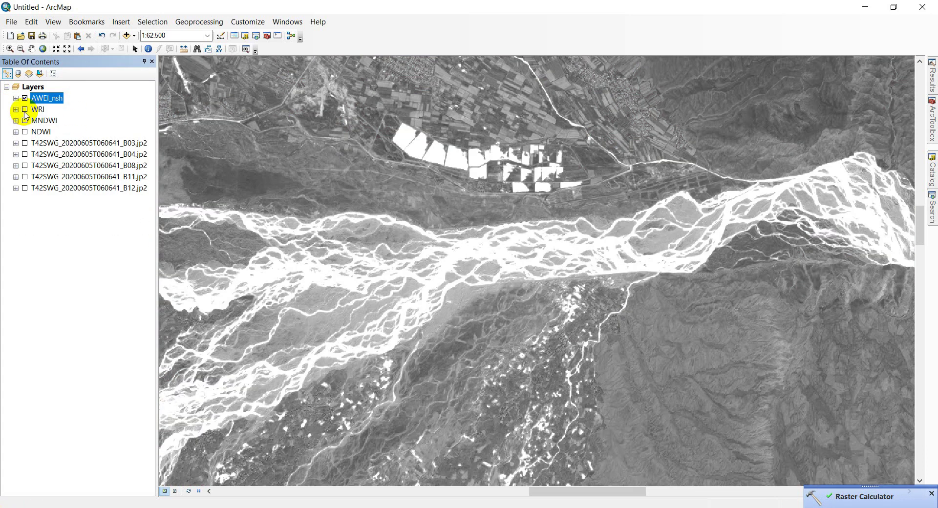
left_click(15, 98)
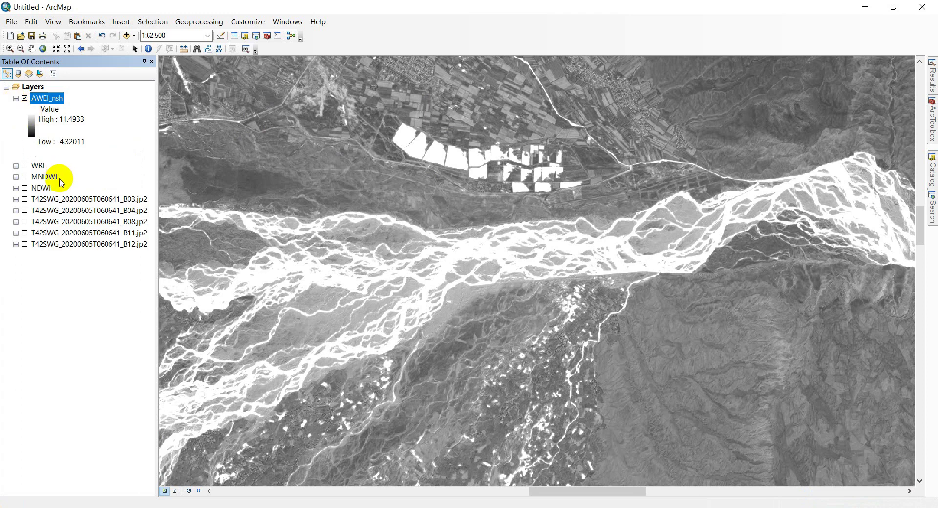
Step: Apply a red-yellow-blue stretched color ramp to the AWEI_nsh layer
double_click(44, 98)
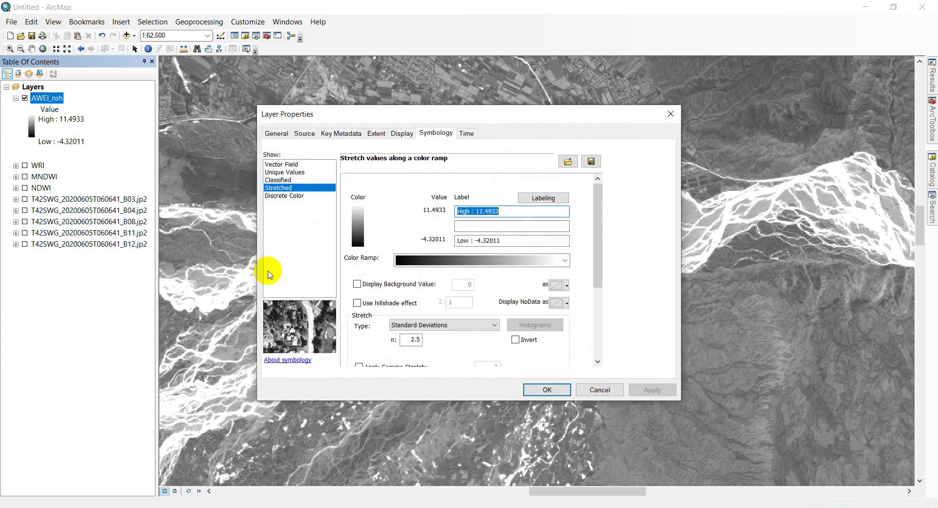
left_click(442, 260)
scroll(524, 270, "down", 5)
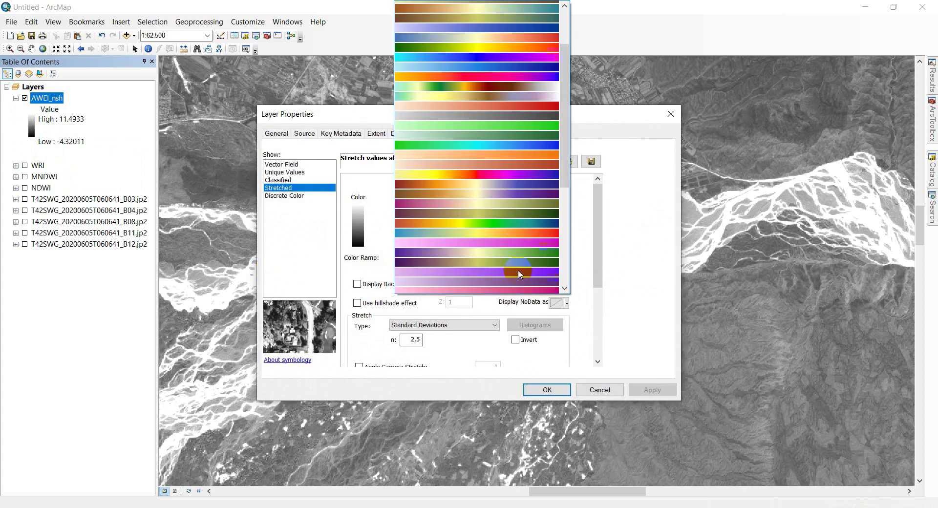
left_click(495, 240)
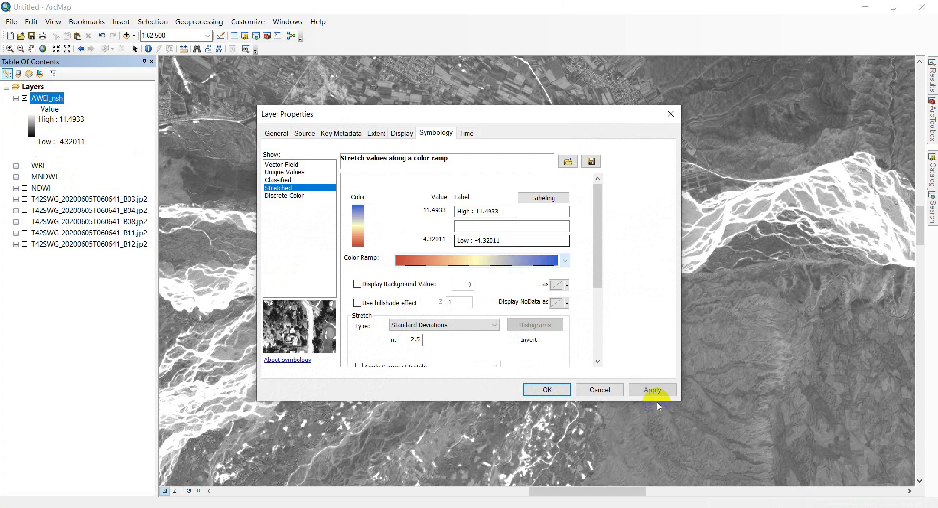
left_click(650, 390)
left_click(547, 390)
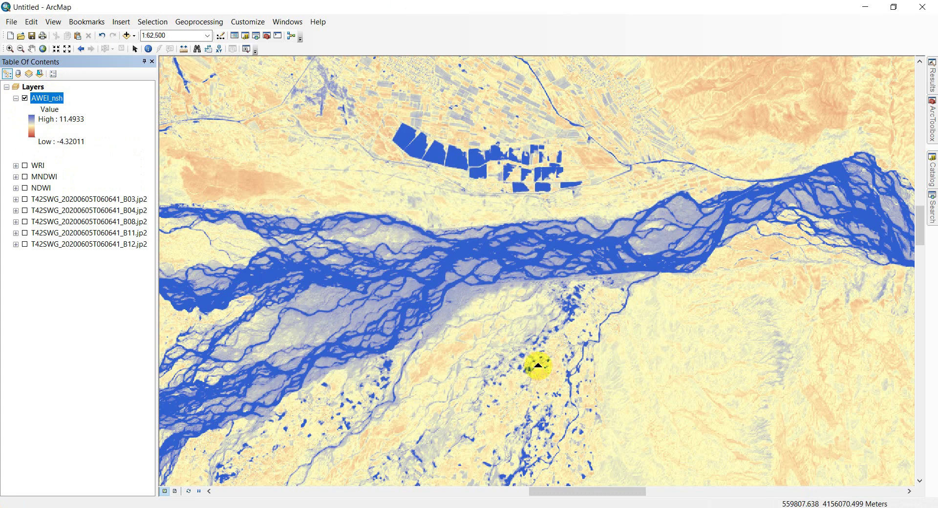
Step: Examine the recolored AWEI_nsh layer over the full scene and around the braided river
scroll(529, 352, "up", 3)
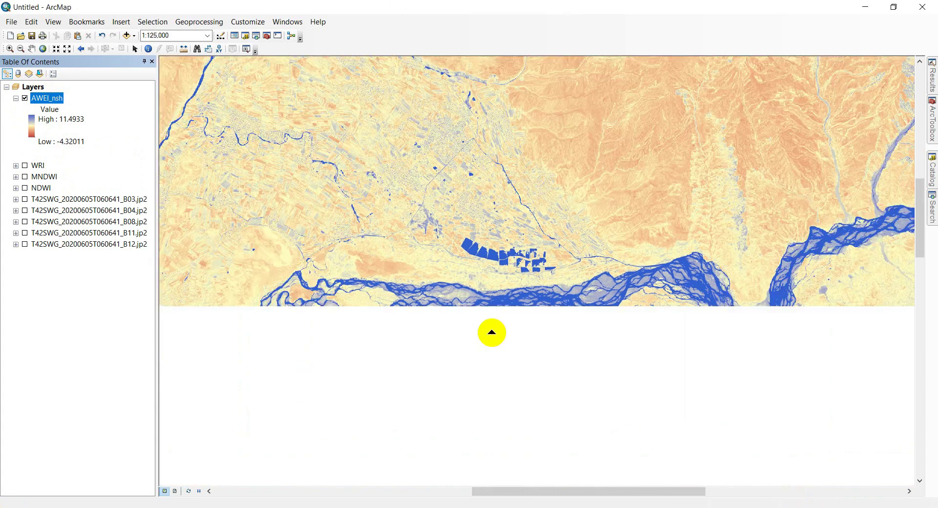
scroll(493, 322, "up", 4)
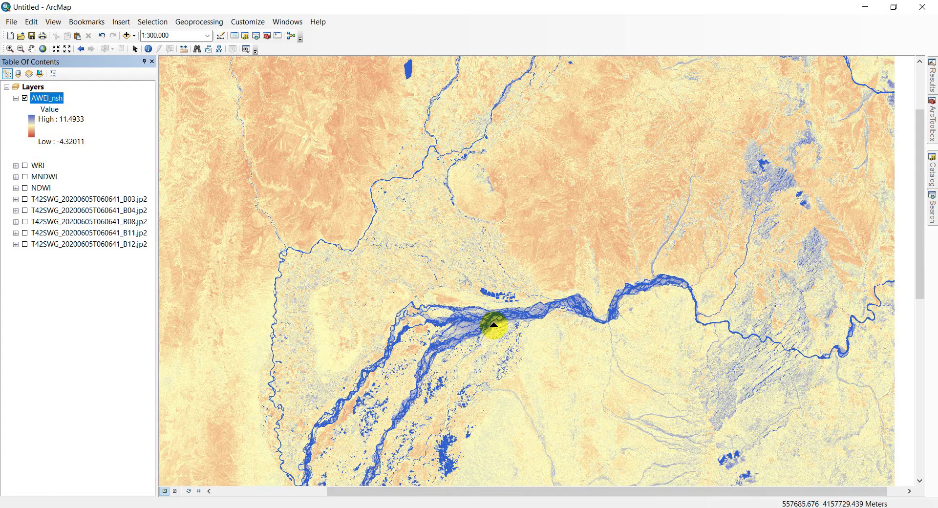
left_click_drag(495, 325, 442, 209)
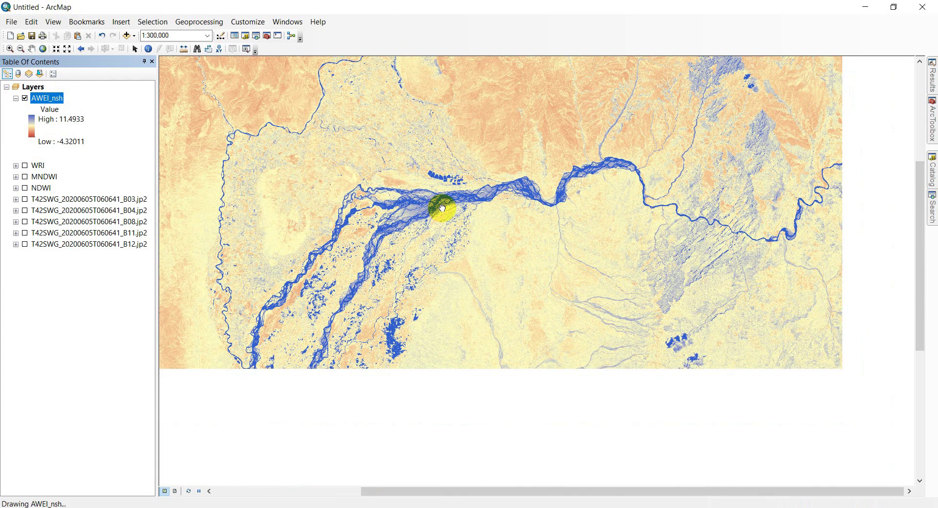
scroll(460, 229, "up", 4)
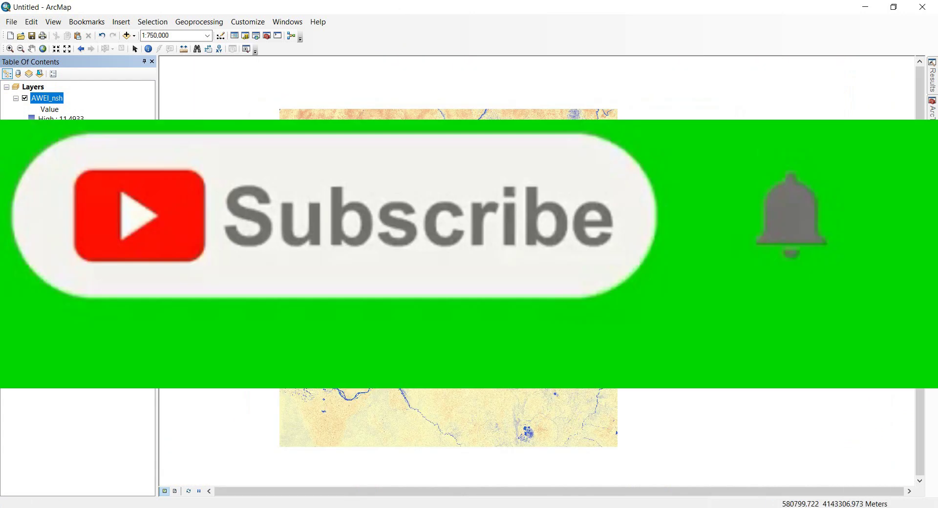
left_click_drag(459, 230, 431, 240)
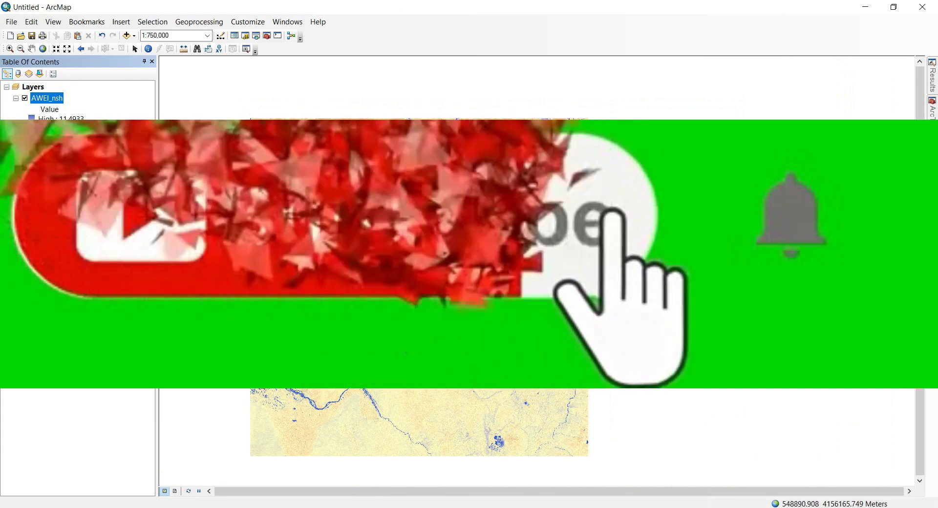
scroll(459, 230, "down", 5)
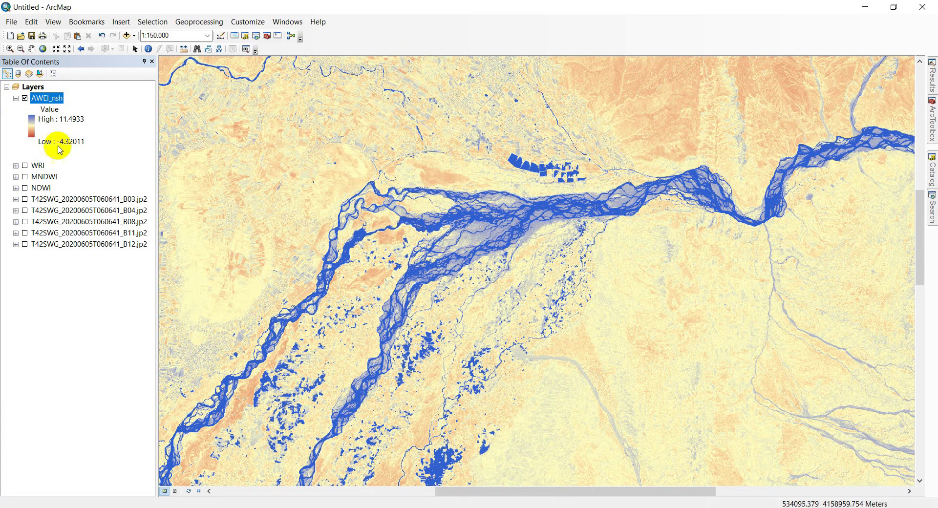
Step: Switch the AWEI_nsh symbology to Classified, computing the histogram, and set the number of classes to 15
double_click(49, 98)
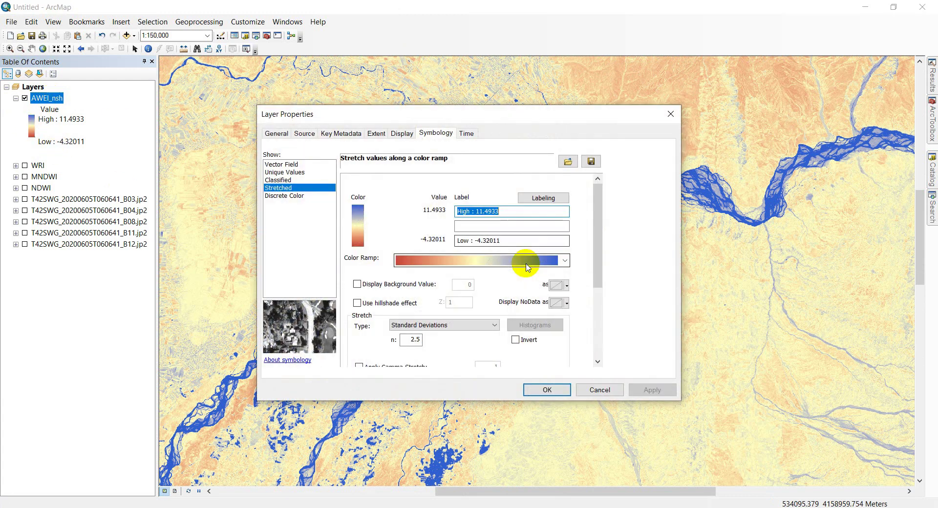
left_click(281, 181)
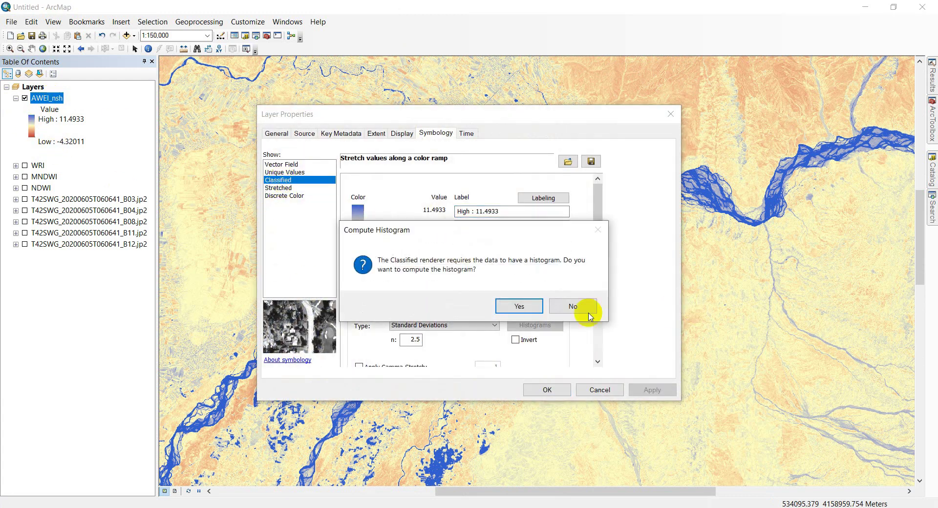
left_click(511, 308)
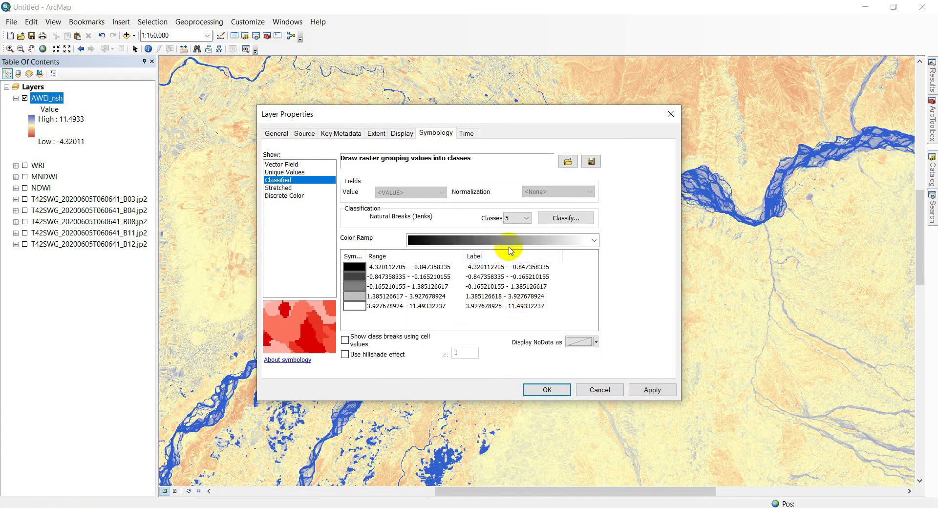
left_click(527, 218)
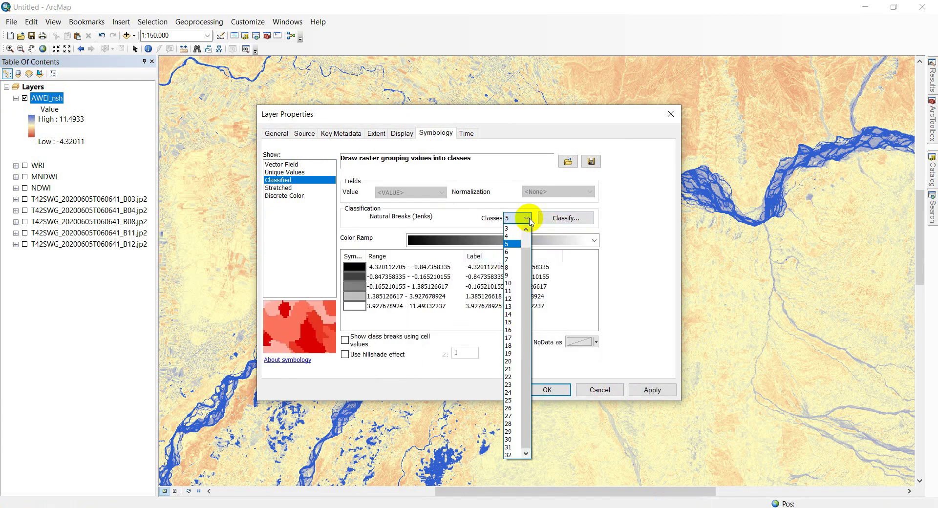
left_click(511, 322)
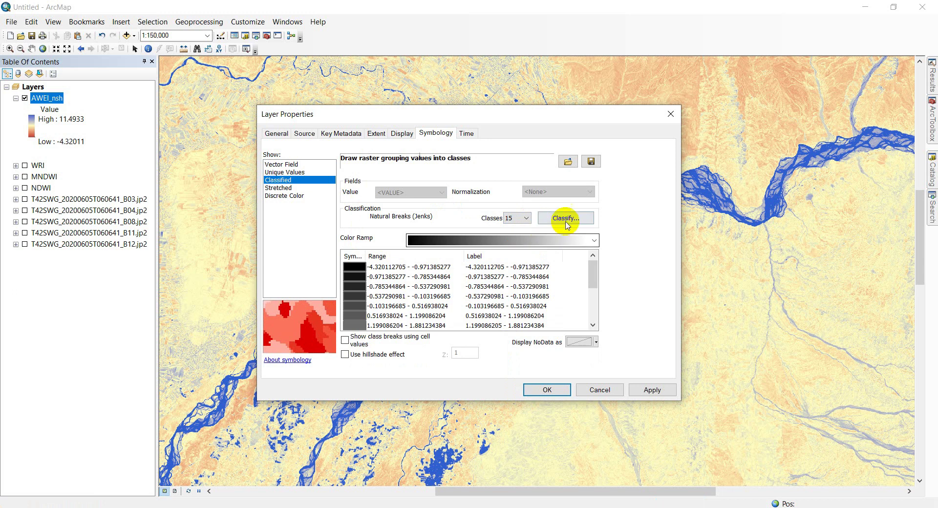
Step: Give the 15 AWEI_nsh classes a red-yellow-blue color ramp and apply the classified symbology
left_click(543, 250)
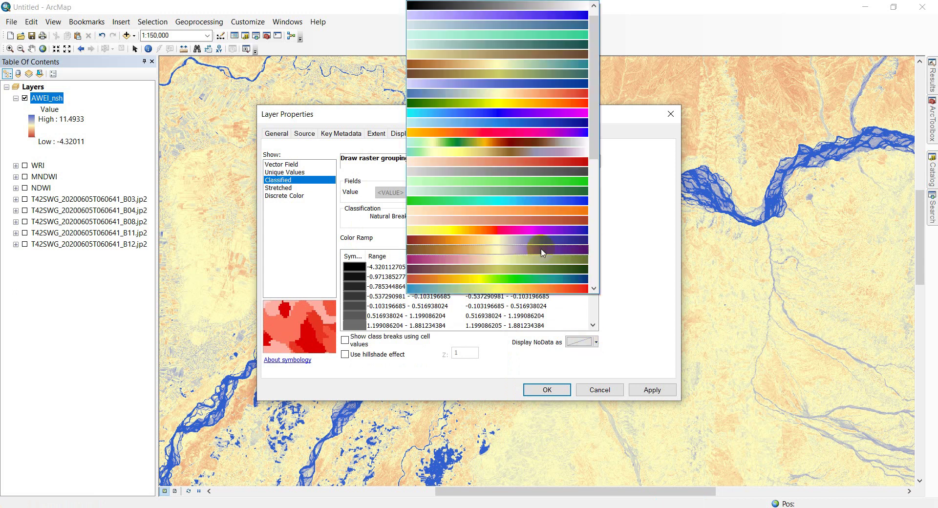
scroll(528, 278, "down", 3)
scroll(528, 279, "down", 6)
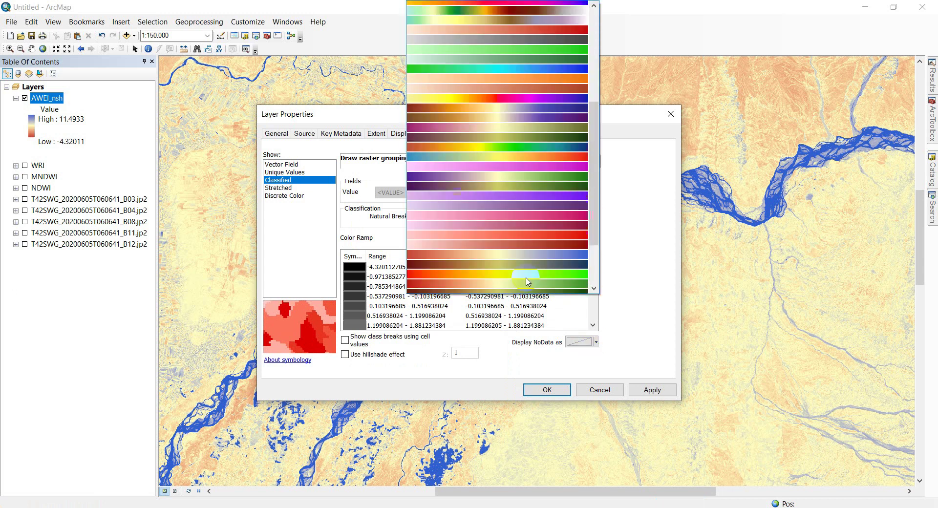
left_click(509, 153)
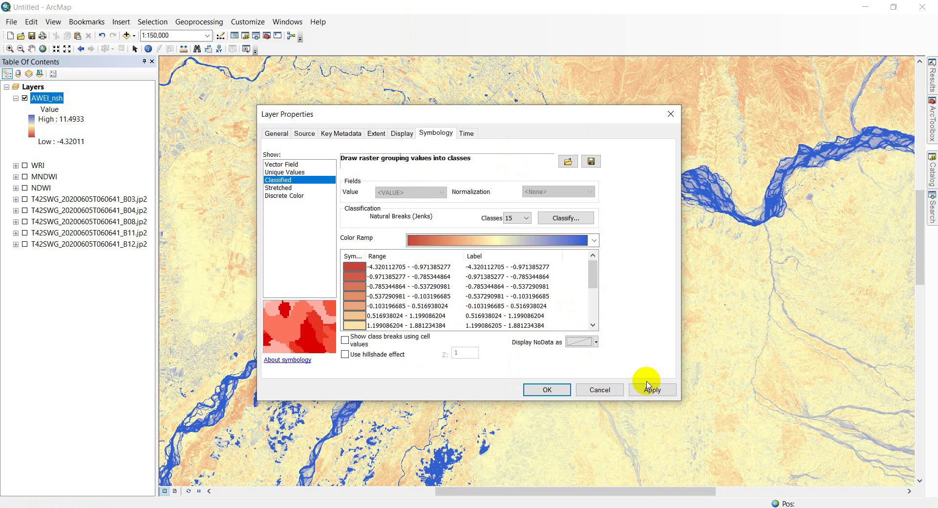
left_click(665, 391)
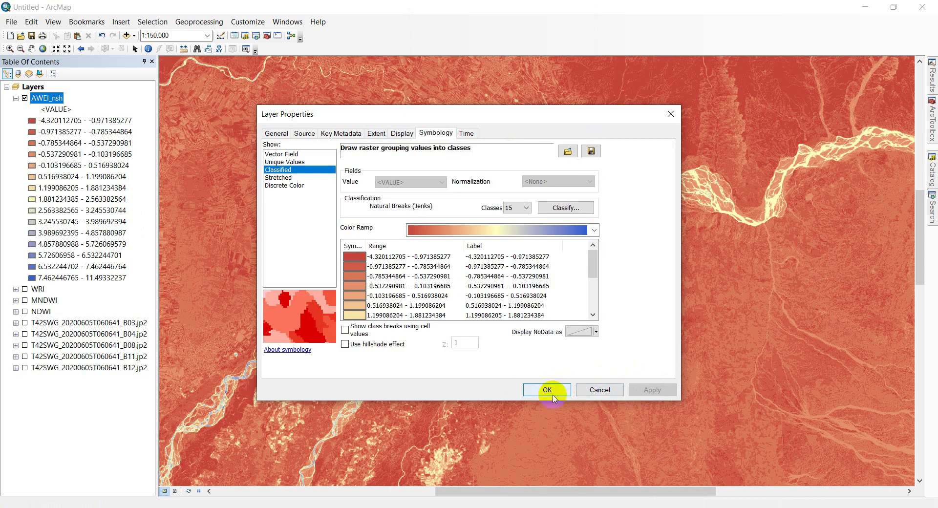
left_click(547, 390)
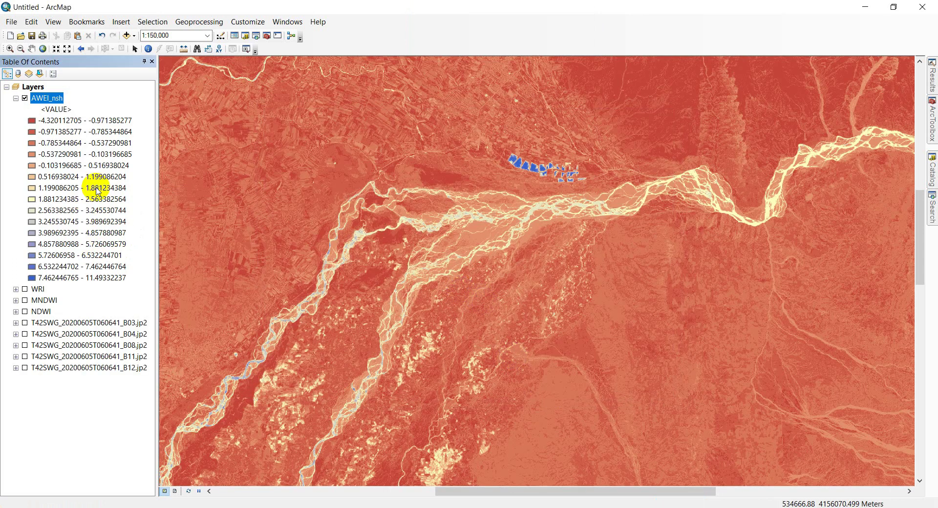
Step: Change the AWEI_nsh classes to the dark red-to-dark blue color ramp and enable the hillshade effect
double_click(41, 98)
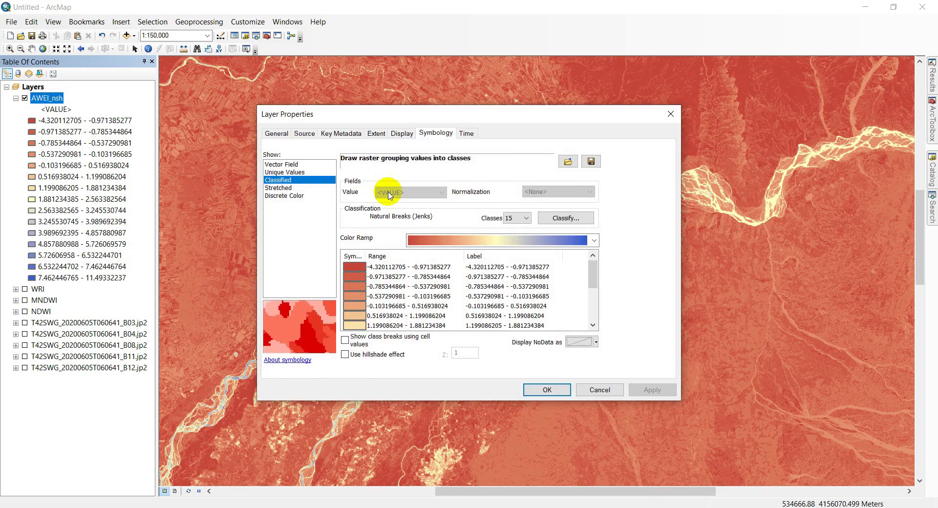
left_click(555, 244)
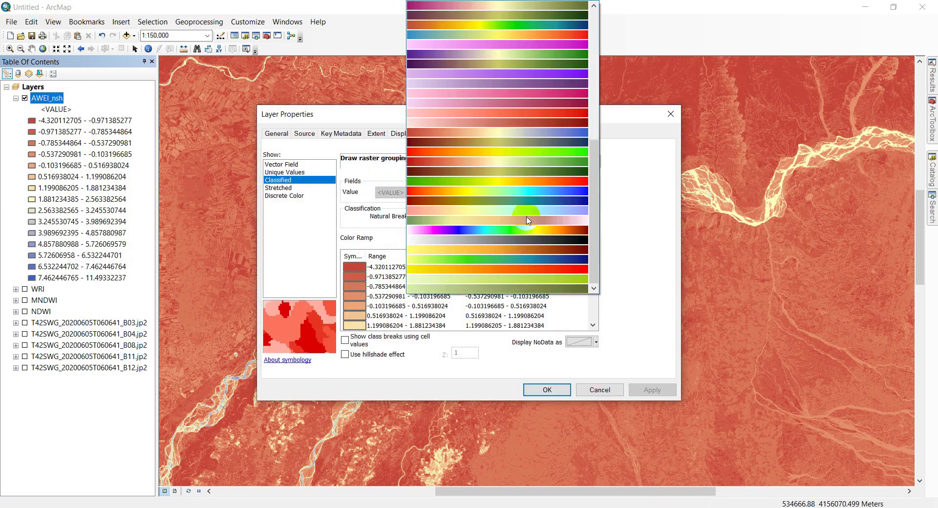
left_click(524, 201)
left_click(373, 353)
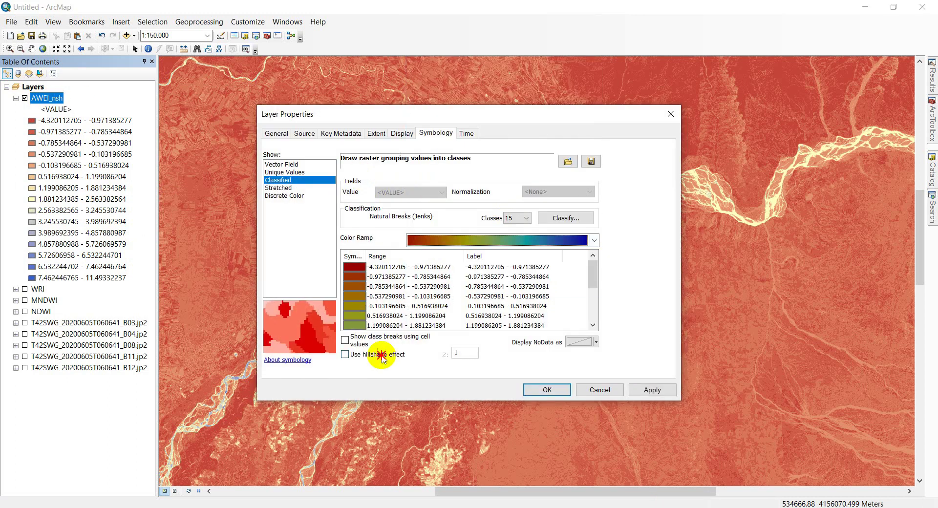
left_click_drag(462, 352, 438, 362)
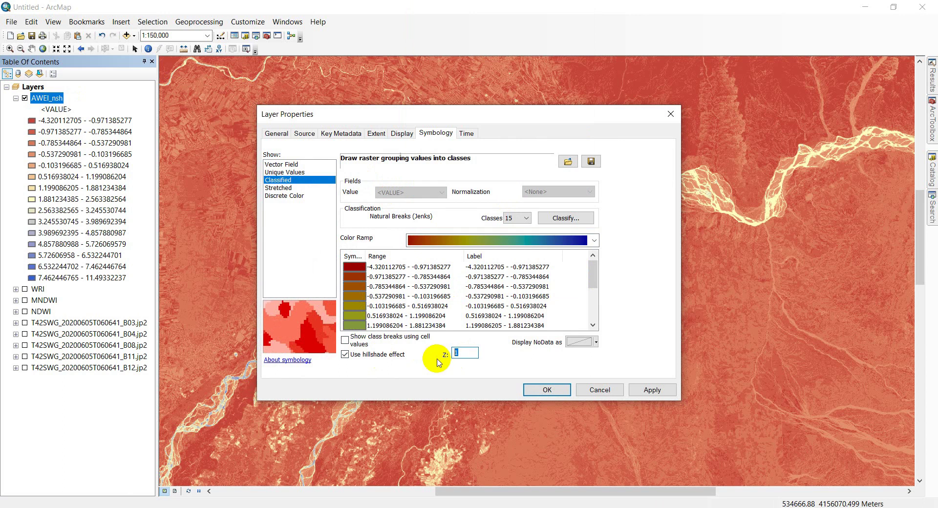
left_click(549, 389)
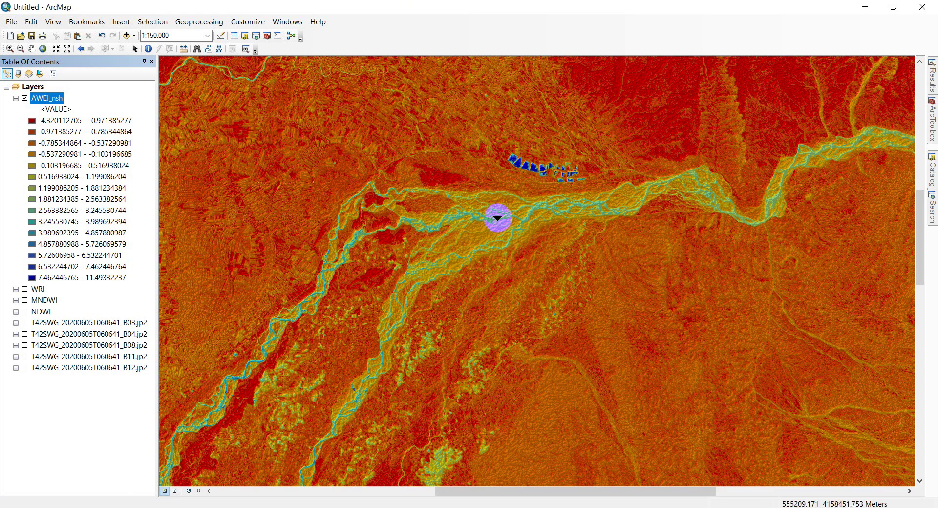
Step: Inspect the classified river area and switch to PowerPoint to review the AWEI_nsh and AWEI_sh entries on the Formula slide, returning to ArcMap each time
scroll(506, 198, "down", 4)
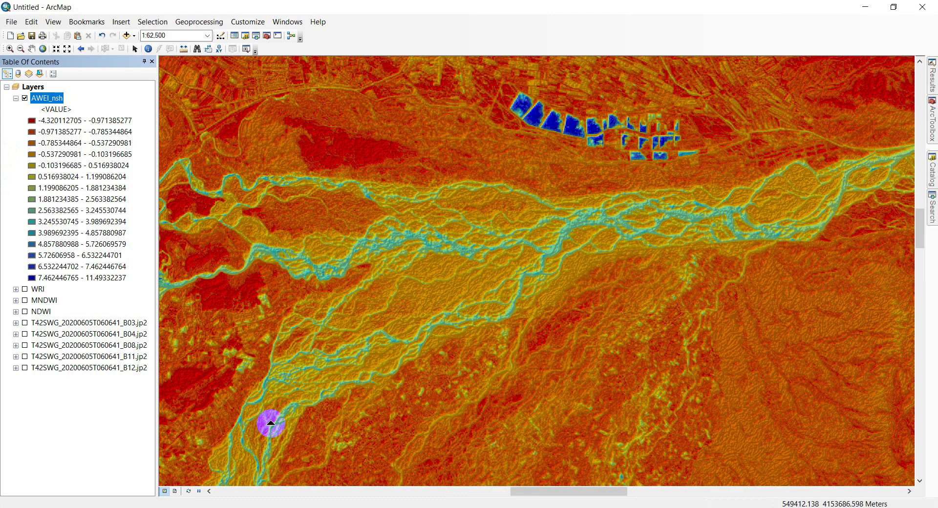
key("alt+Tab")
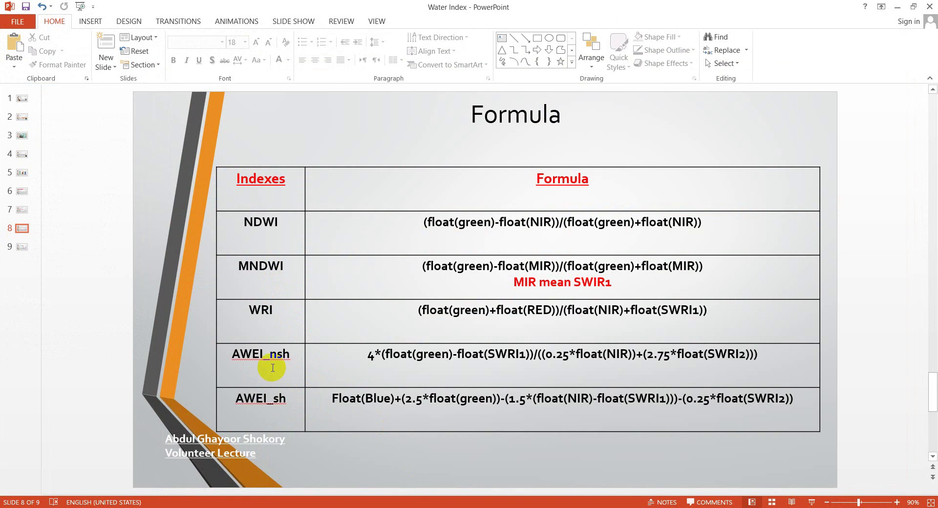
left_click(897, 7)
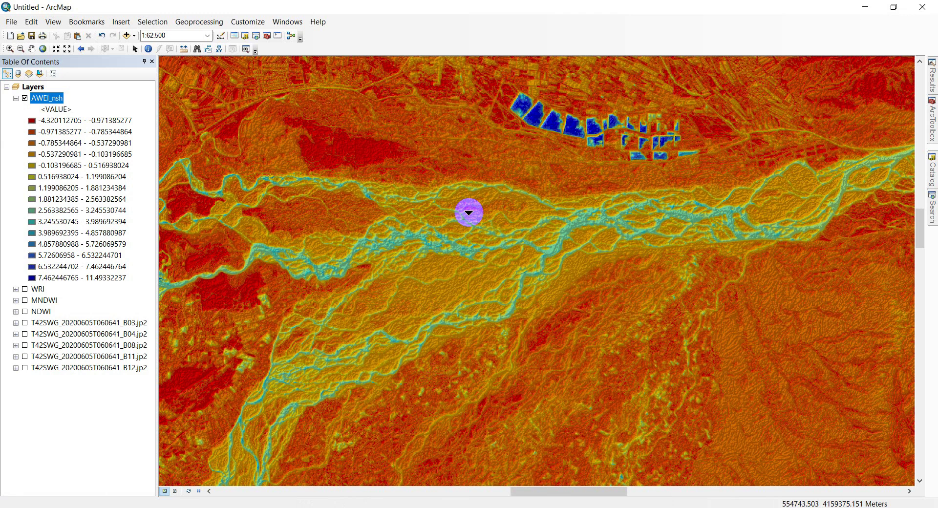
scroll(550, 239, "up", 5)
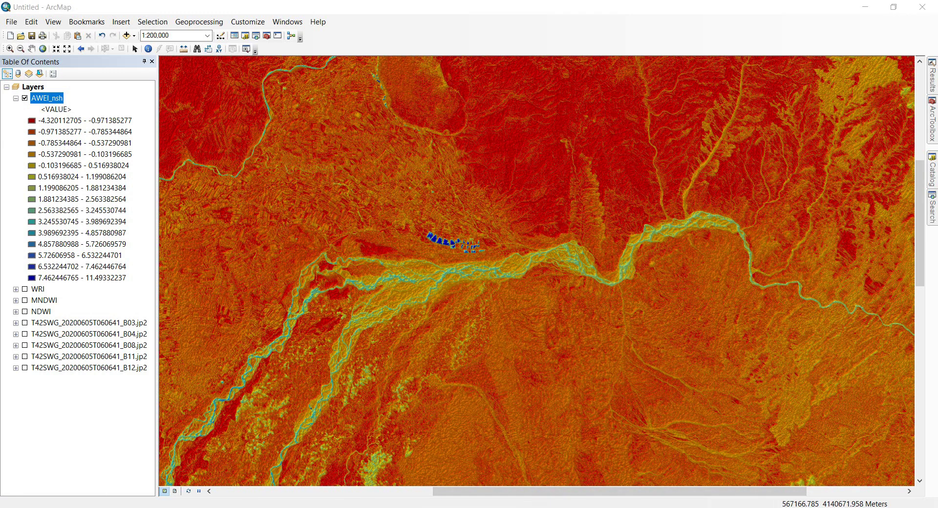
key("alt+Tab")
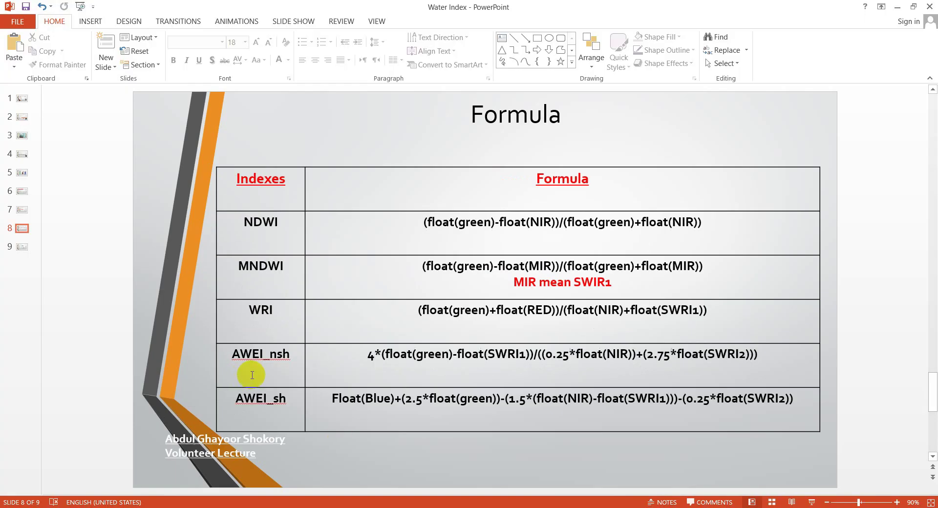
left_click(293, 401)
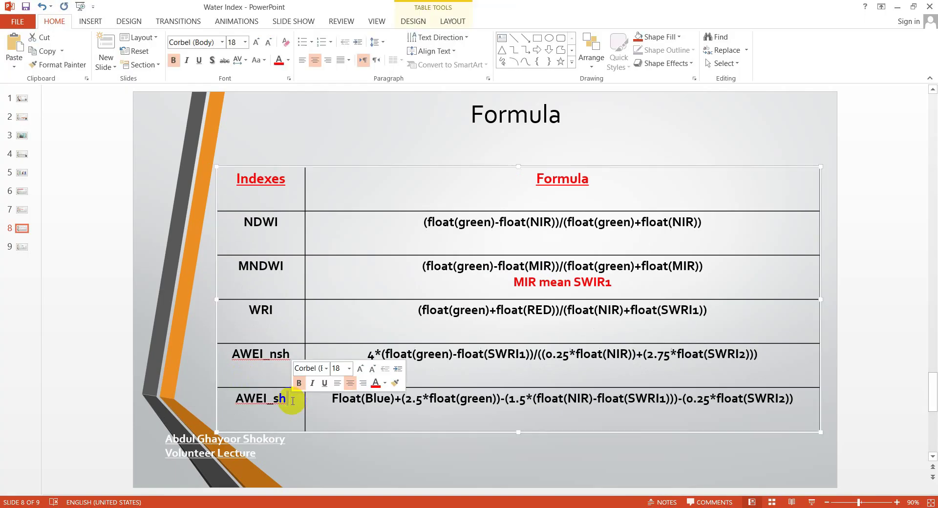
left_click(176, 304)
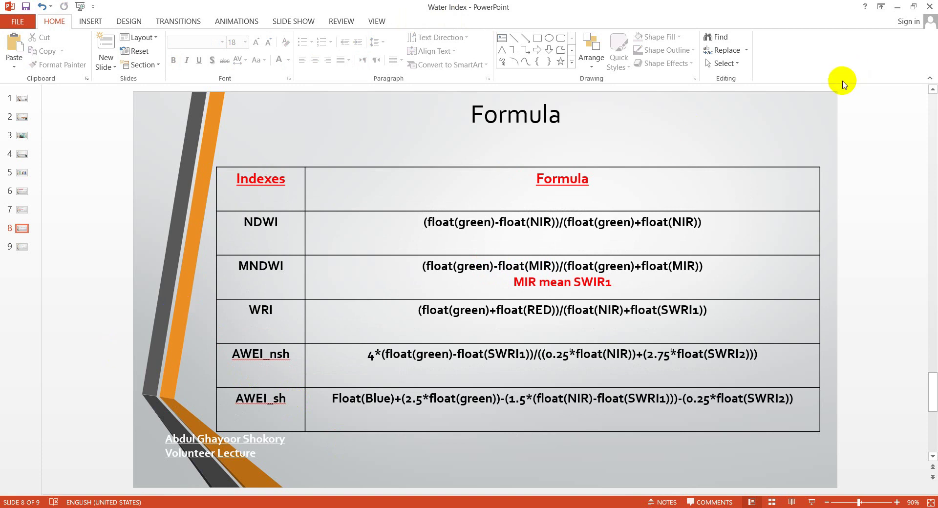
left_click(899, 10)
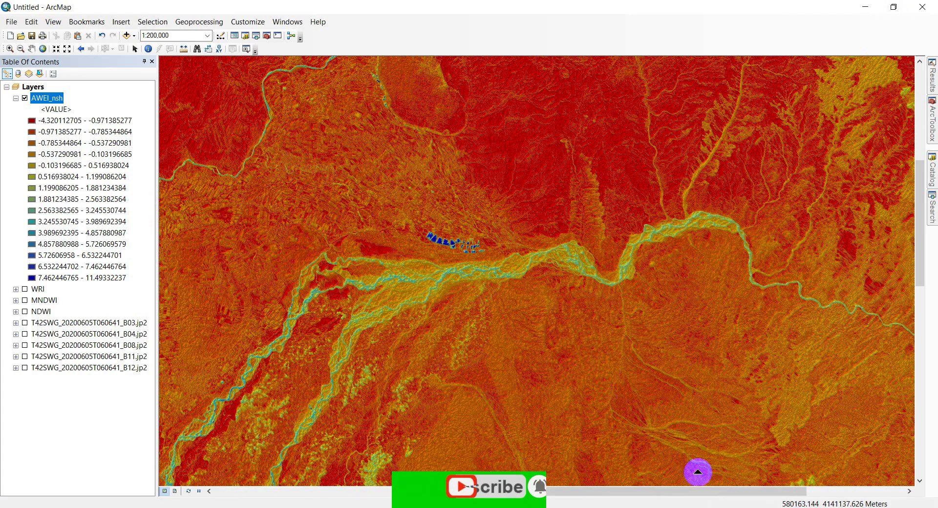
scroll(469, 213, "up", 5)
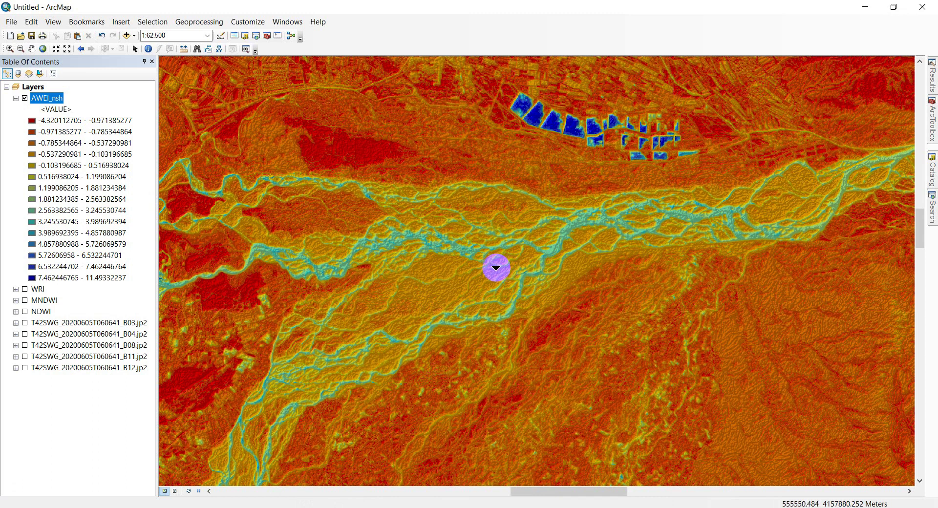
left_click(136, 49)
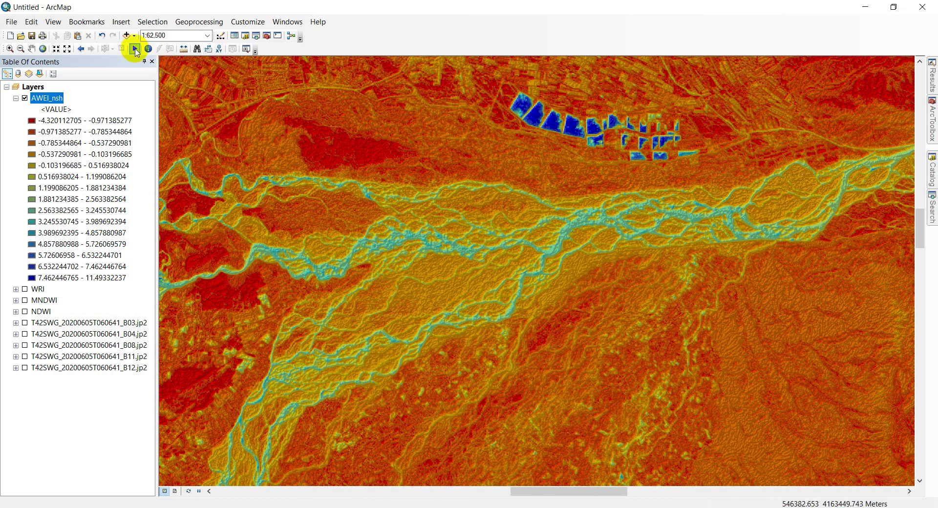
left_click(134, 36)
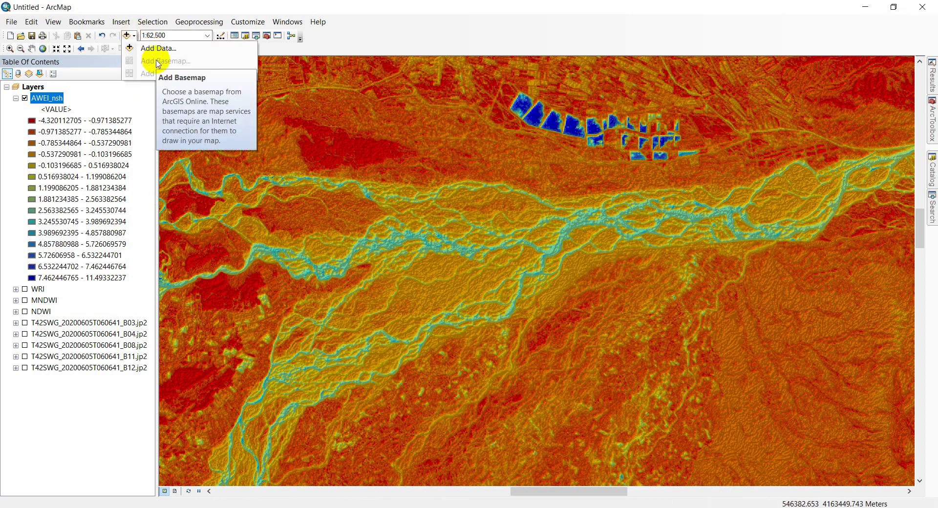
left_click(355, 3)
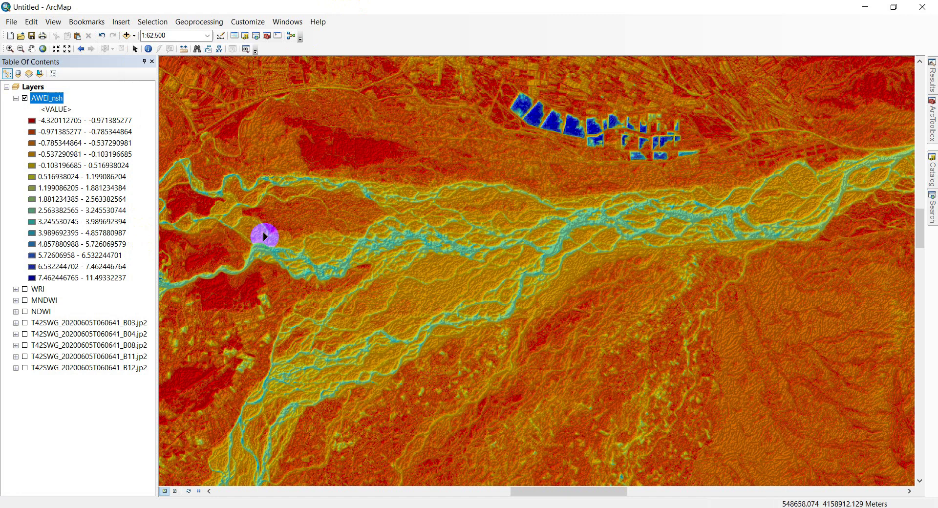
scroll(385, 292, "up", 2)
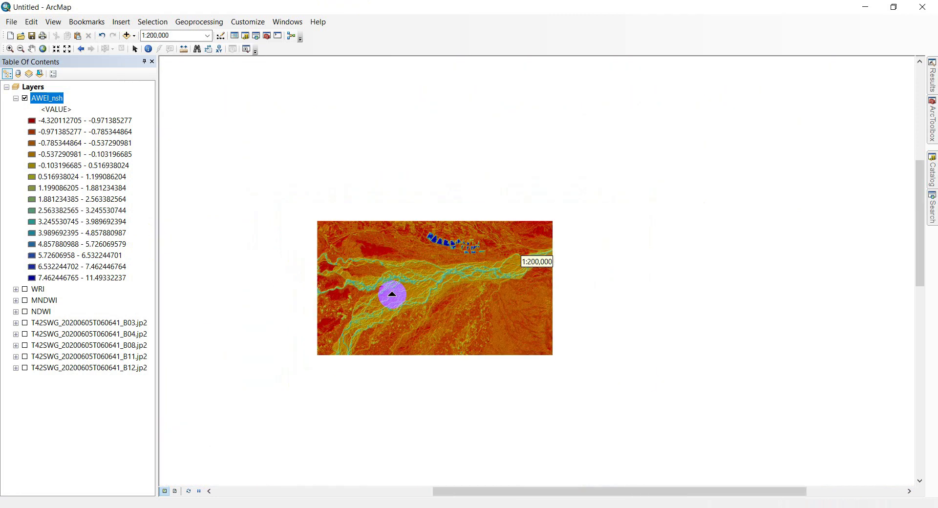